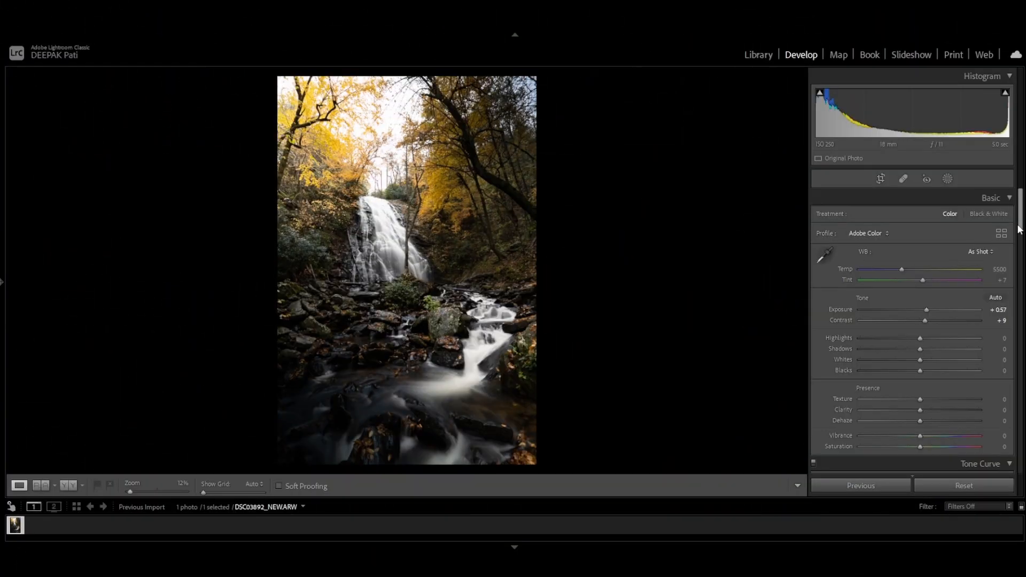
Change the photo's color profile to Camera Vivid
{"action": "scroll", "coordinate": [1020, 243], "scroll_direction": "down", "scroll_amount": 1}
{"action": "scroll", "coordinate": [1020, 243], "scroll_direction": "down", "scroll_amount": 15}
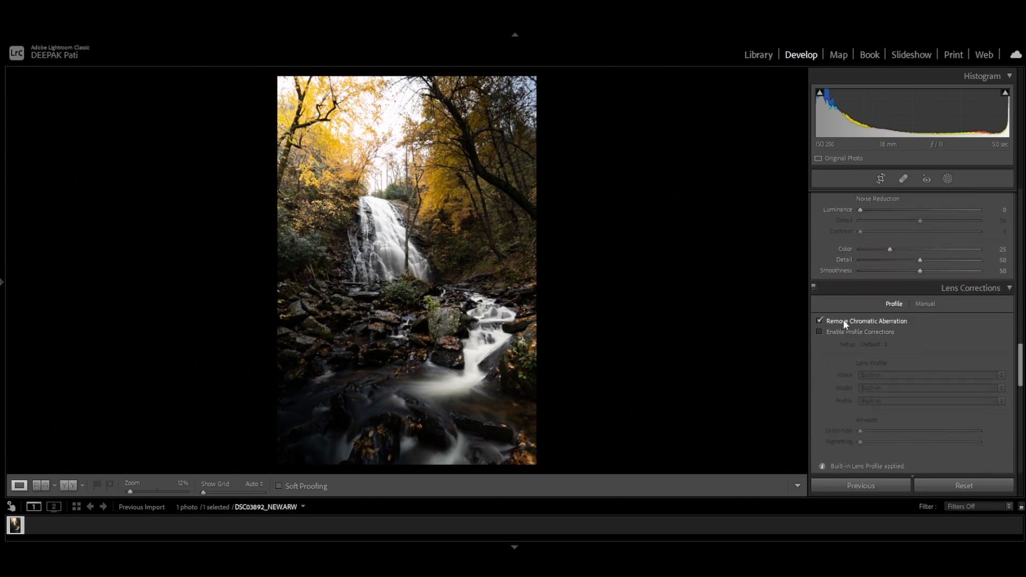
{"action": "left_click_drag", "start_coordinate": [1021, 357], "coordinate": [1024, 185]}
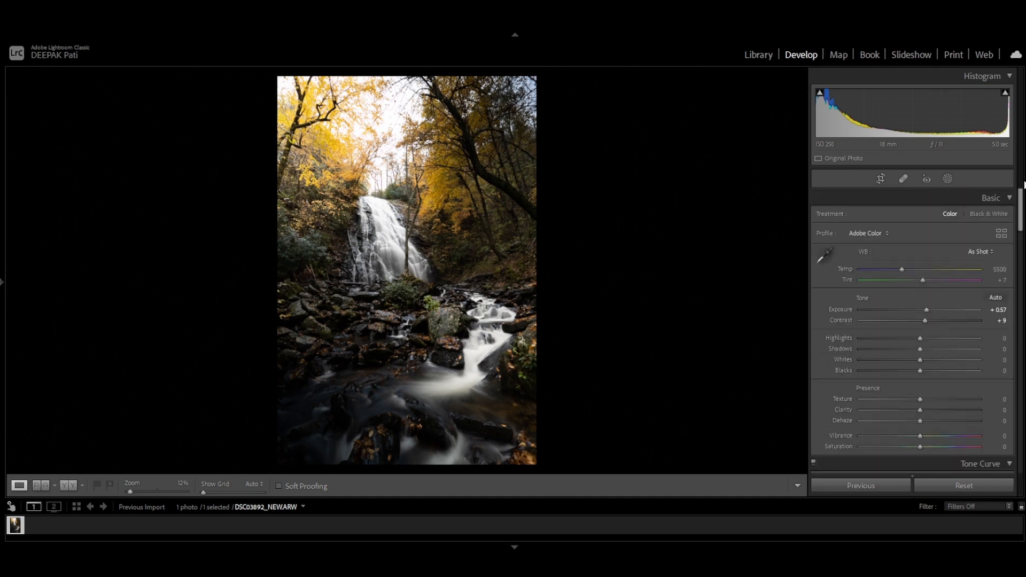
{"action": "left_click", "coordinate": [883, 235]}
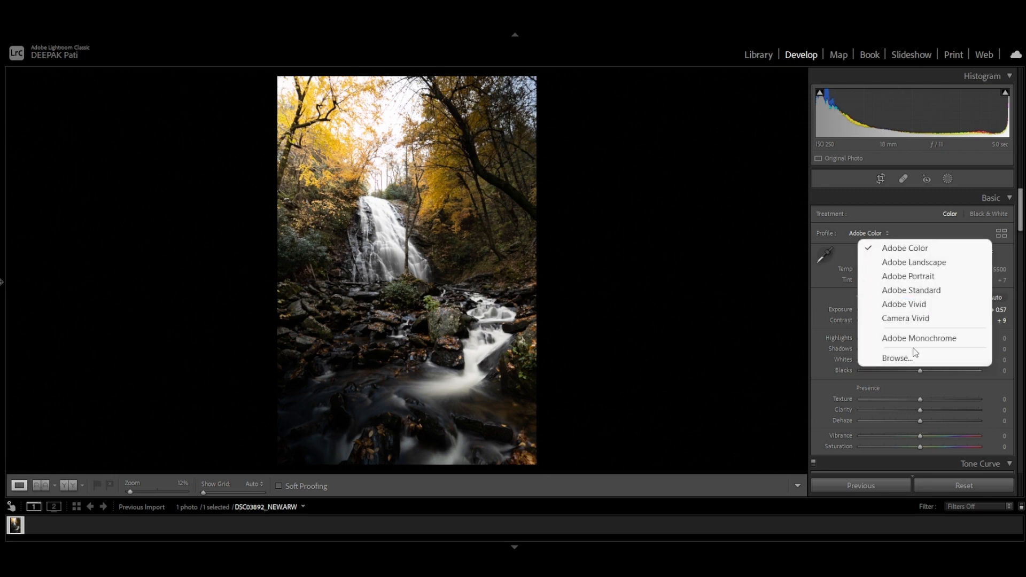
{"action": "left_click", "coordinate": [916, 319]}
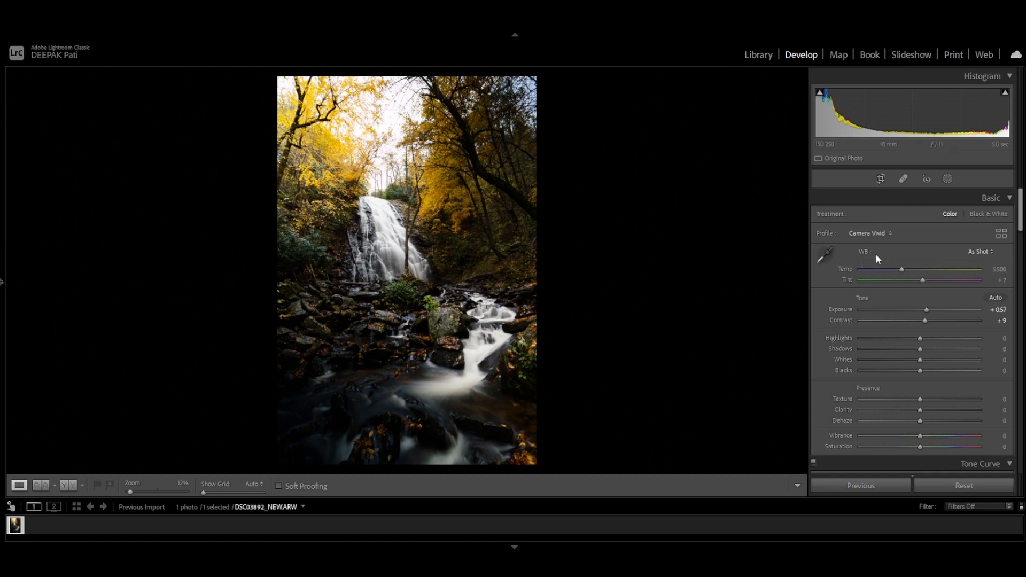
Try the Auto white balance and examine the color of the flowing water up close
{"action": "left_click", "coordinate": [986, 251]}
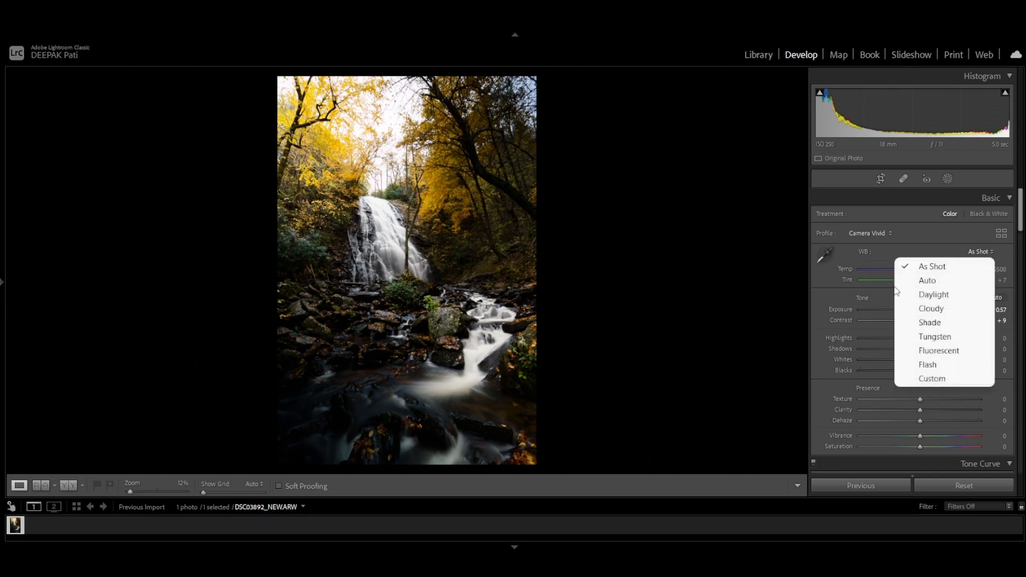
{"action": "left_click", "coordinate": [934, 281]}
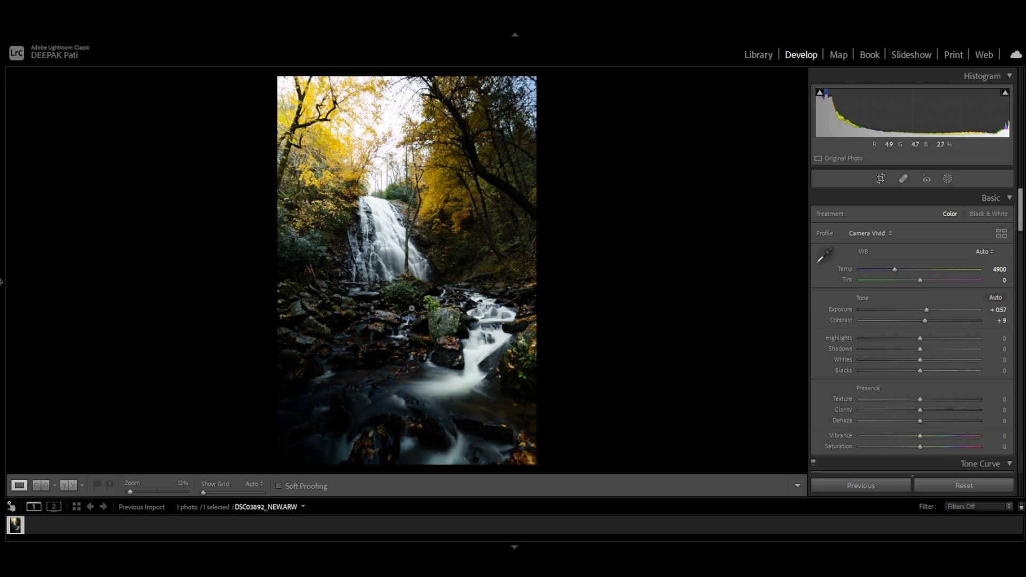
{"action": "left_click", "coordinate": [439, 385]}
{"action": "left_click_drag", "start_coordinate": [626, 283], "coordinate": [406, 267]}
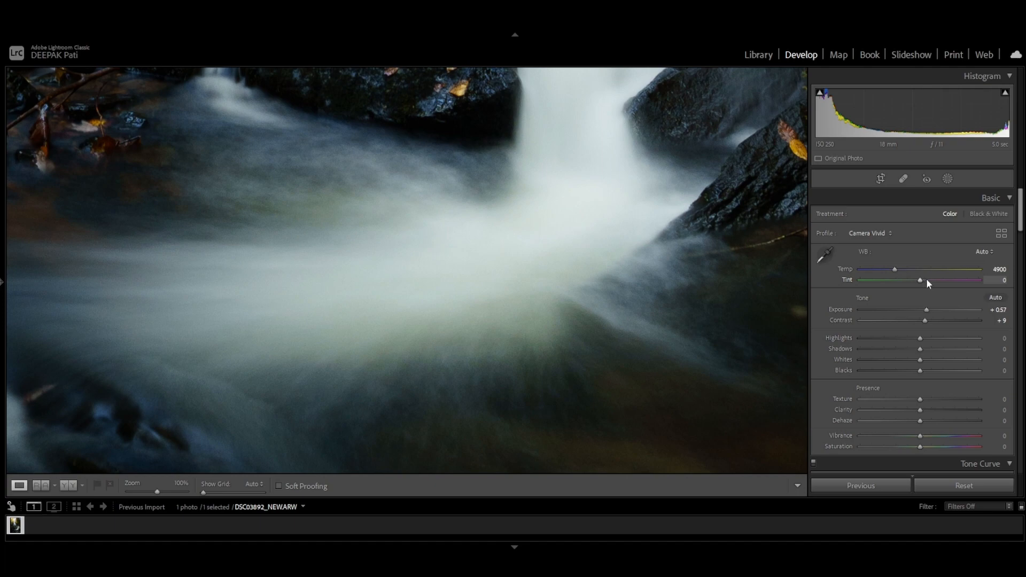
{"action": "left_click", "coordinate": [480, 277]}
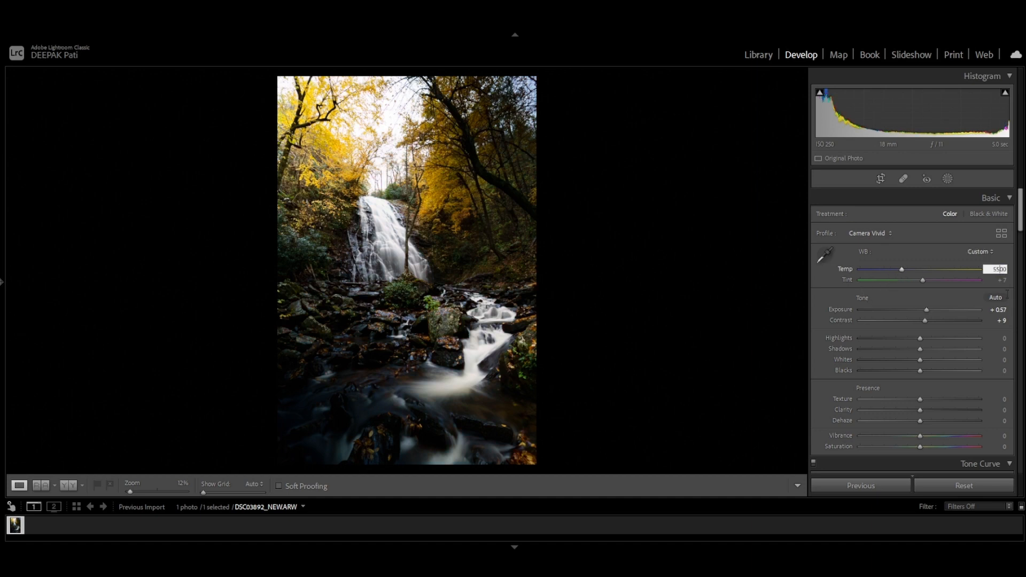
Set a custom white balance with the temperature at 5400 and the tint at +13
{"action": "key", "text": "BackSpace"}
{"action": "type", "text": "4"}
{"action": "key", "text": "Tab"}
{"action": "type", "text": "13"}
{"action": "key", "text": "Return"}
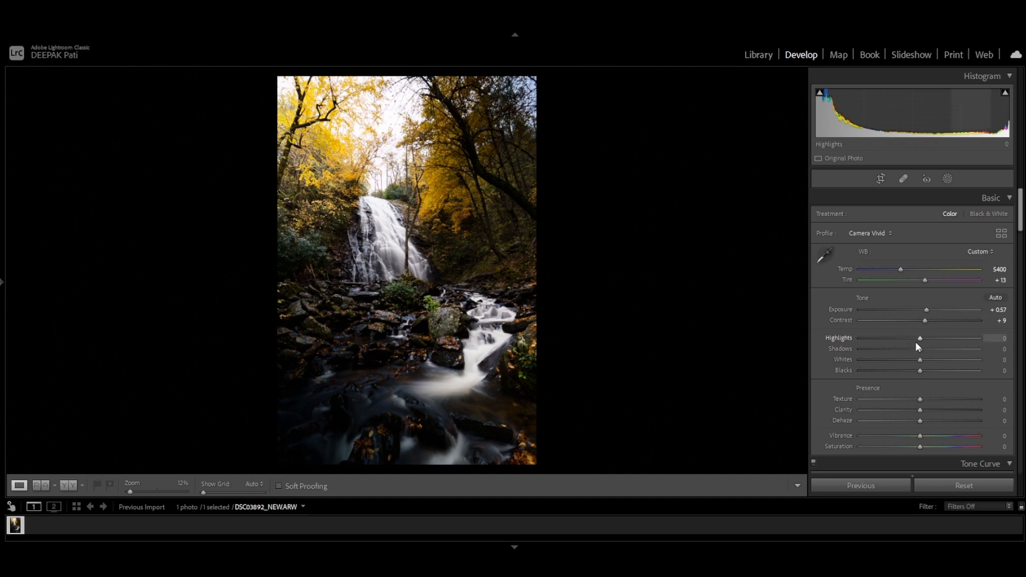
Lower the highlights to -55 and raise the shadows to +60
{"action": "left_click_drag", "start_coordinate": [915, 342], "coordinate": [887, 366]}
{"action": "scroll", "coordinate": [916, 352], "scroll_direction": "down", "scroll_amount": 2}
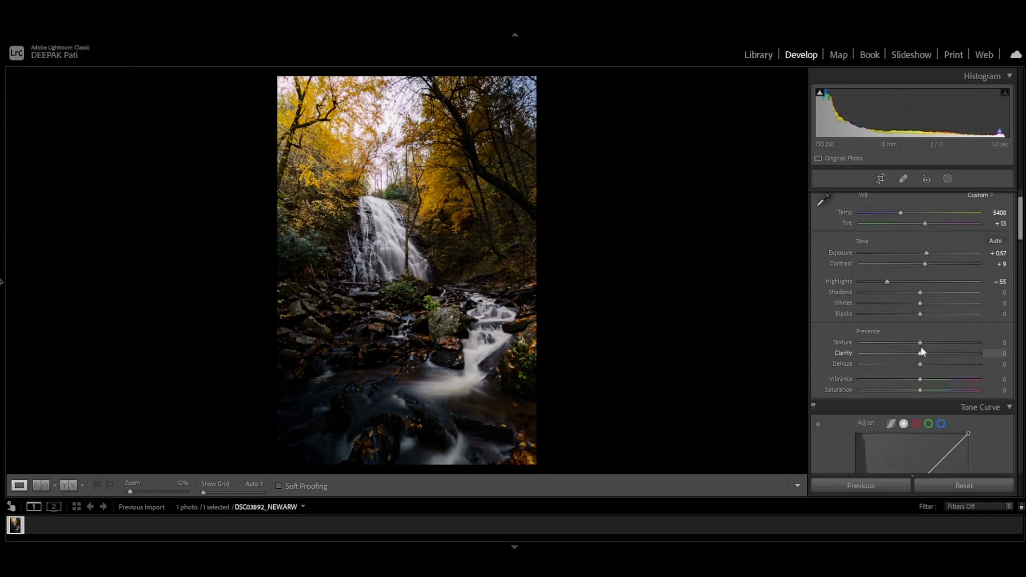
{"action": "left_click_drag", "start_coordinate": [920, 292], "coordinate": [951, 296]}
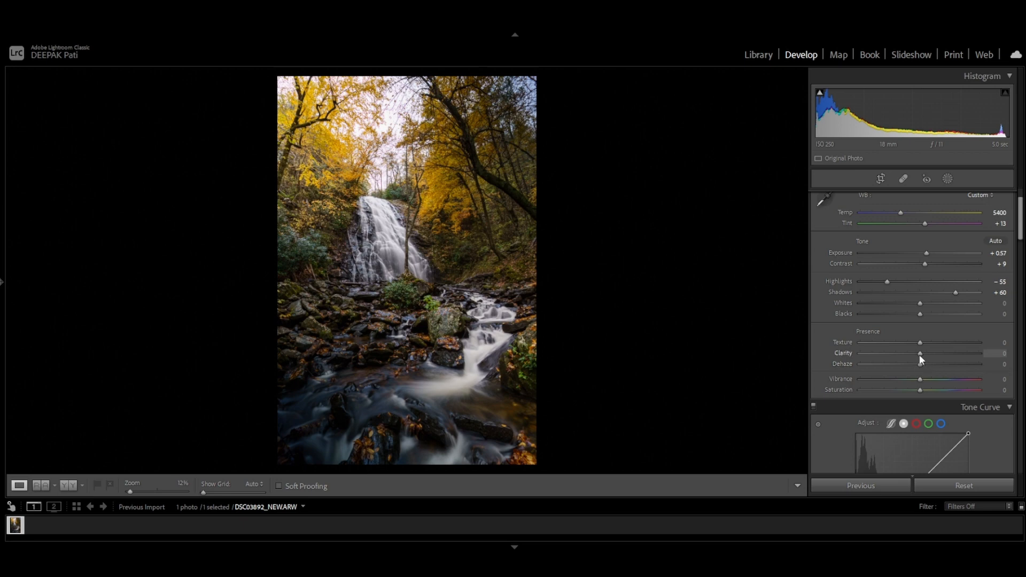
Set the clarity to -10 and the vibrance to +15
{"action": "left_click_drag", "start_coordinate": [913, 358], "coordinate": [912, 360]}
{"action": "scroll", "coordinate": [928, 399], "scroll_direction": "down", "scroll_amount": 4}
{"action": "scroll", "coordinate": [928, 398], "scroll_direction": "down", "scroll_amount": 1}
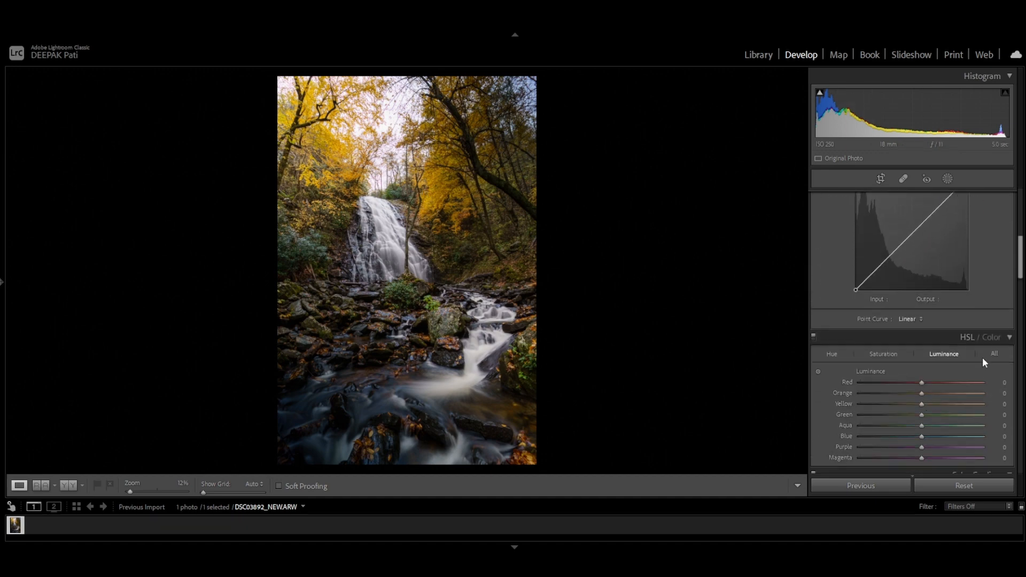
{"action": "scroll", "coordinate": [967, 375], "scroll_direction": "up", "scroll_amount": 5}
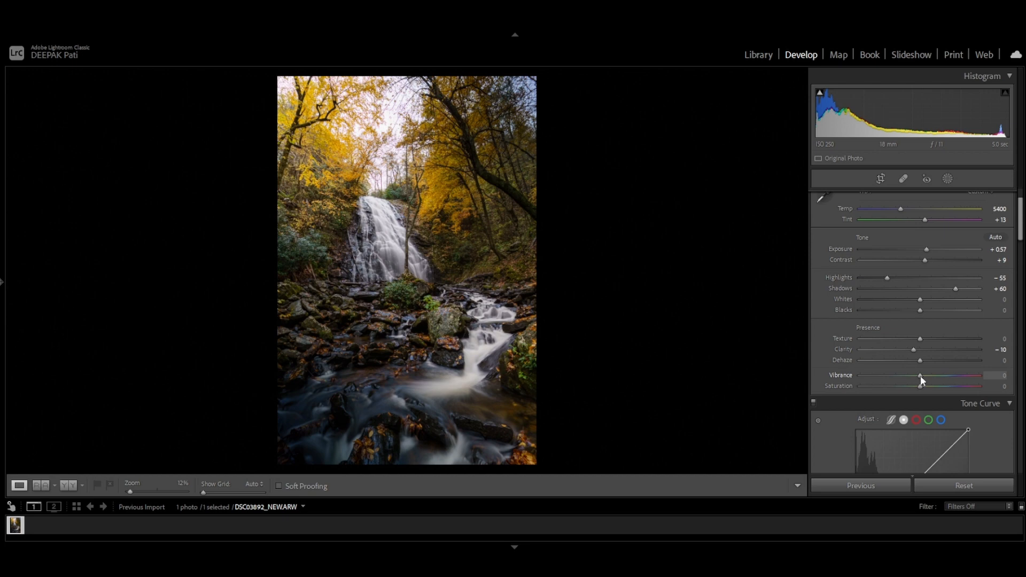
{"action": "left_click_drag", "start_coordinate": [920, 376], "coordinate": [929, 379]}
Shape the tone curve into a gentle S with three inner points, slightly lowering the white end and raising the black end to output 7
{"action": "scroll", "coordinate": [984, 424], "scroll_direction": "down", "scroll_amount": 4}
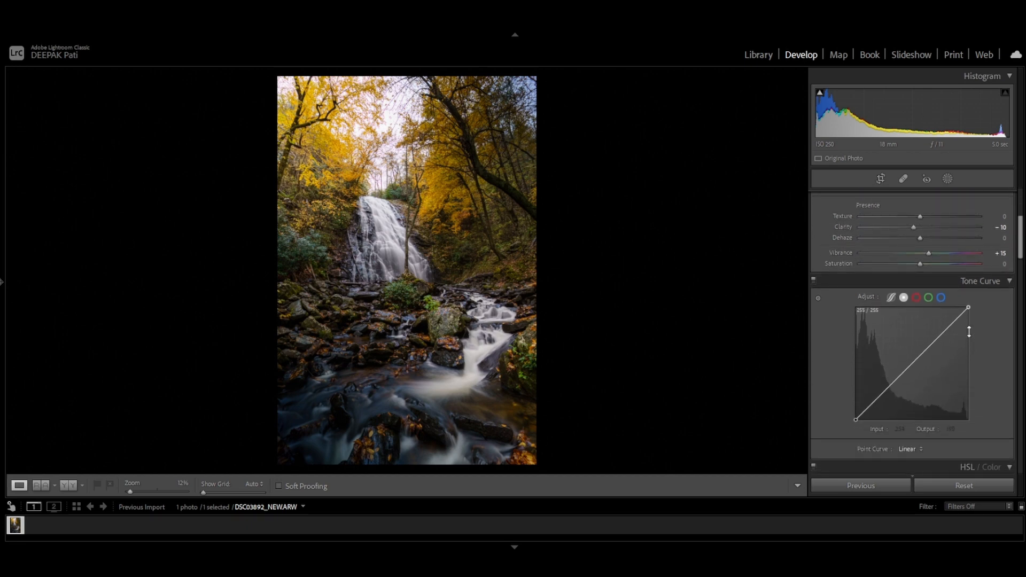
{"action": "left_click", "coordinate": [941, 337]}
{"action": "left_click", "coordinate": [913, 363]}
{"action": "left_click", "coordinate": [885, 394]}
{"action": "left_click_drag", "start_coordinate": [941, 337], "coordinate": [967, 310]}
{"action": "left_click_drag", "start_coordinate": [856, 419], "coordinate": [854, 417]}
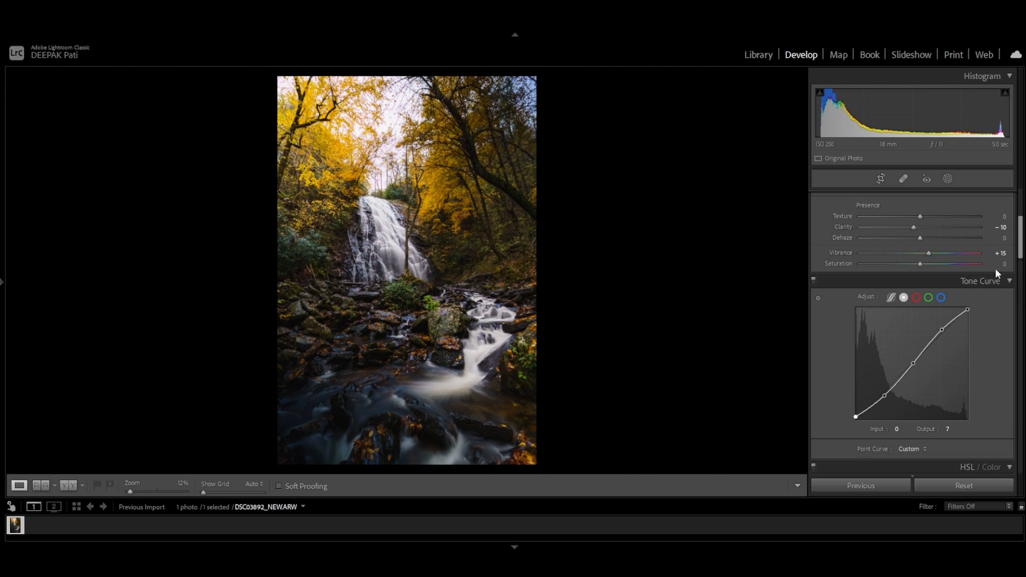
{"action": "scroll", "coordinate": [1016, 243], "scroll_direction": "up", "scroll_amount": 2}
{"action": "scroll", "coordinate": [1017, 243], "scroll_direction": "up", "scroll_amount": 4}
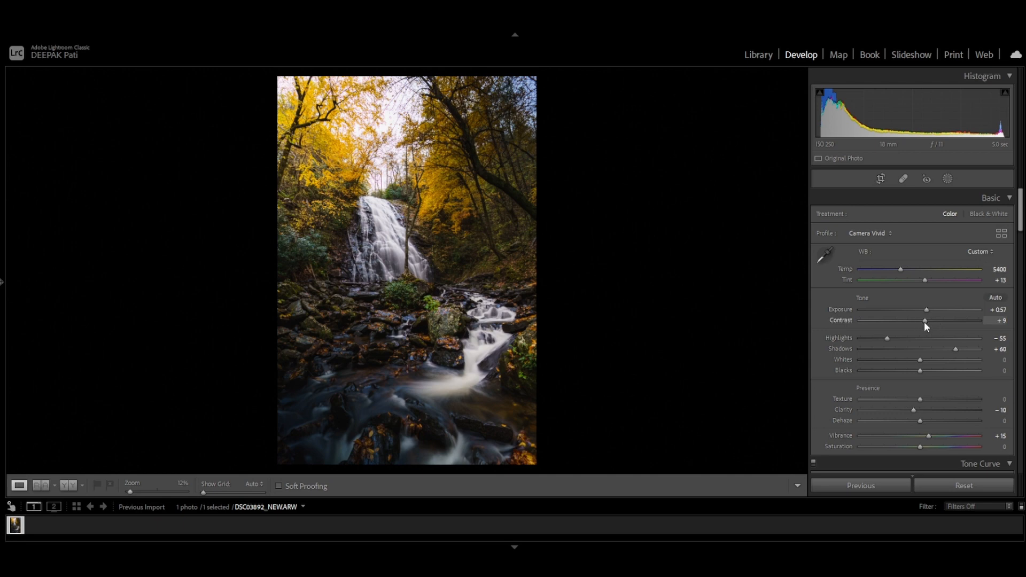
{"action": "left_click_drag", "start_coordinate": [924, 322], "coordinate": [925, 323]}
In the color calibration, set the blue primary hue to -25 and its saturation to +15
{"action": "left_click_drag", "start_coordinate": [1018, 230], "coordinate": [1017, 470]}
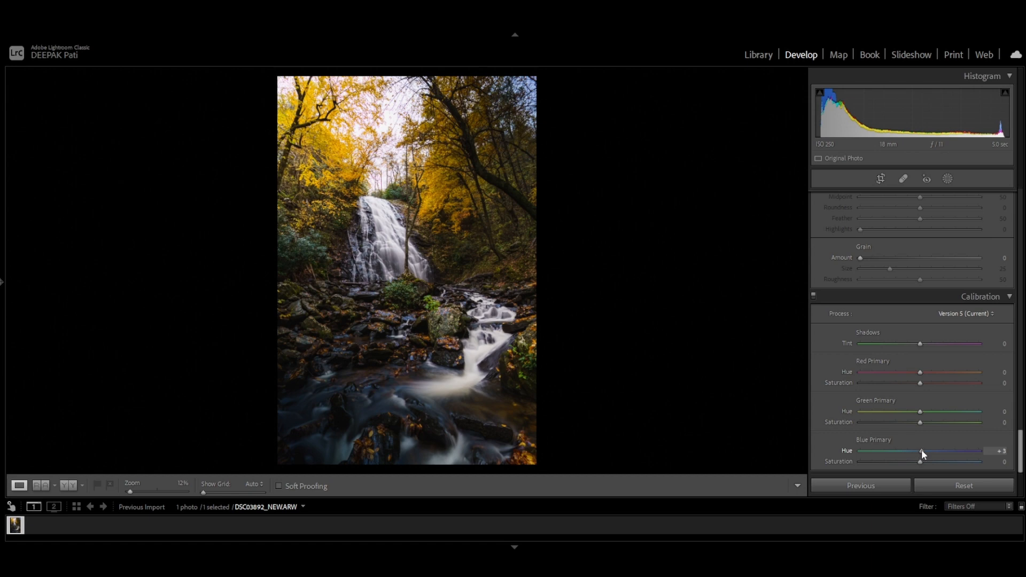
{"action": "left_click_drag", "start_coordinate": [921, 450], "coordinate": [904, 451]}
{"action": "left_click", "coordinate": [905, 451]}
{"action": "left_click_drag", "start_coordinate": [920, 461], "coordinate": [931, 462]}
Set the green primary hue to +5 and the red primary hue to -5 in the calibration
{"action": "left_click_drag", "start_coordinate": [920, 412], "coordinate": [922, 415]}
{"action": "left_click_drag", "start_coordinate": [919, 373], "coordinate": [915, 374]}
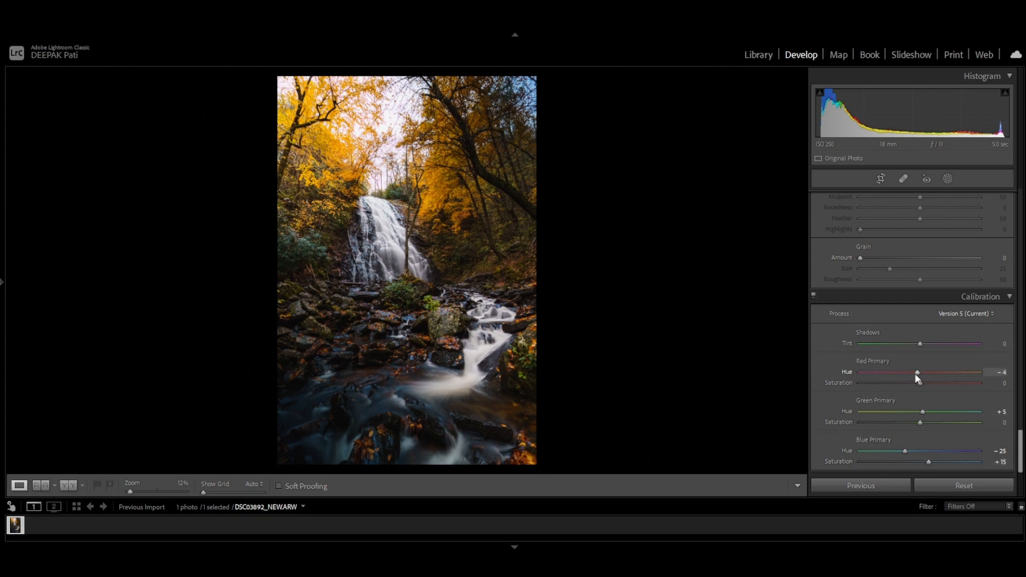
{"action": "left_click", "coordinate": [1002, 373]}
{"action": "type", "text": "-5"}
{"action": "key", "text": "Return"}
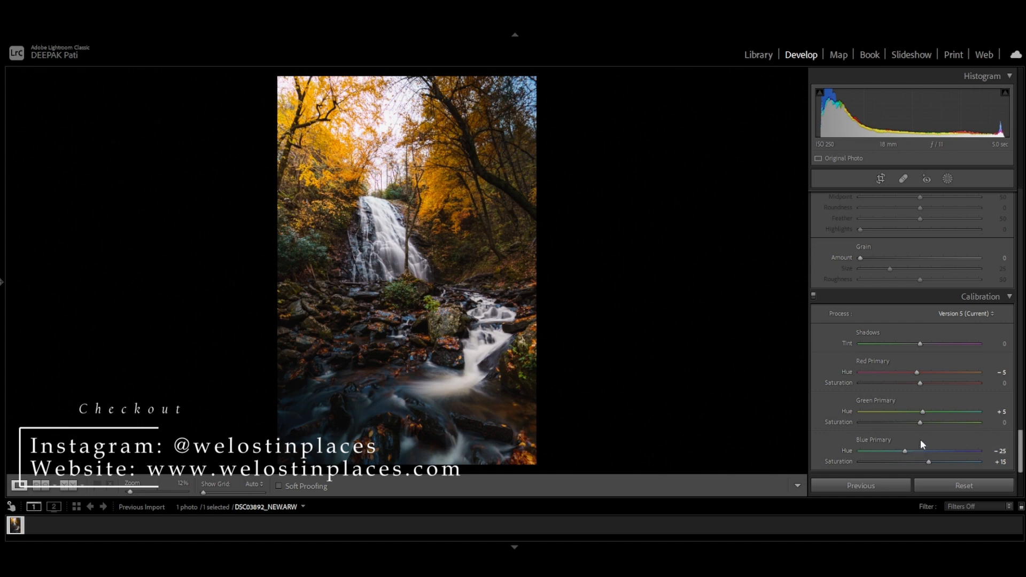
Compare the photo with and without the calibration adjustments, examining the autumn foliage in the full view and at 65% zoom
{"action": "left_click", "coordinate": [813, 295]}
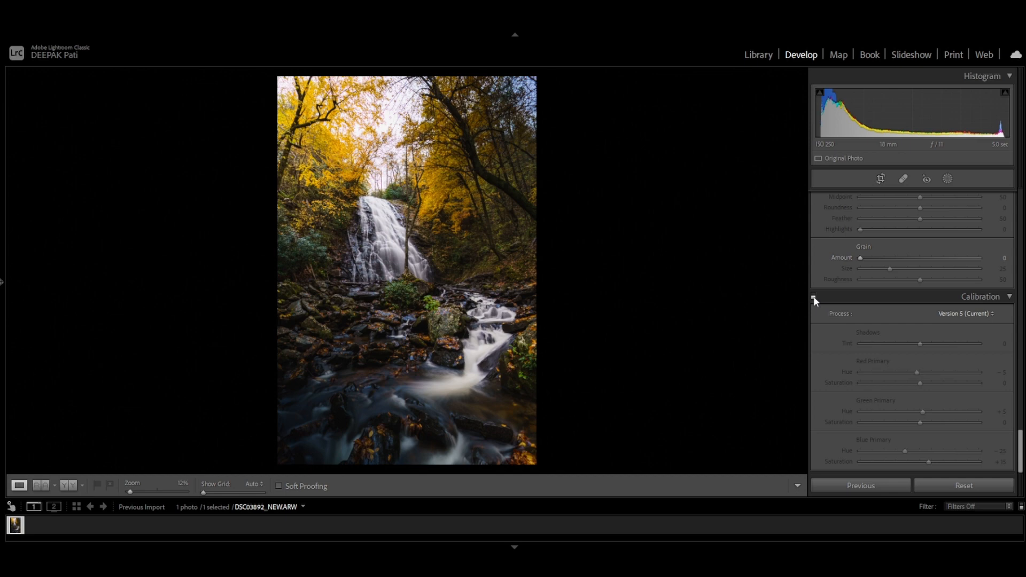
{"action": "left_click", "coordinate": [813, 296]}
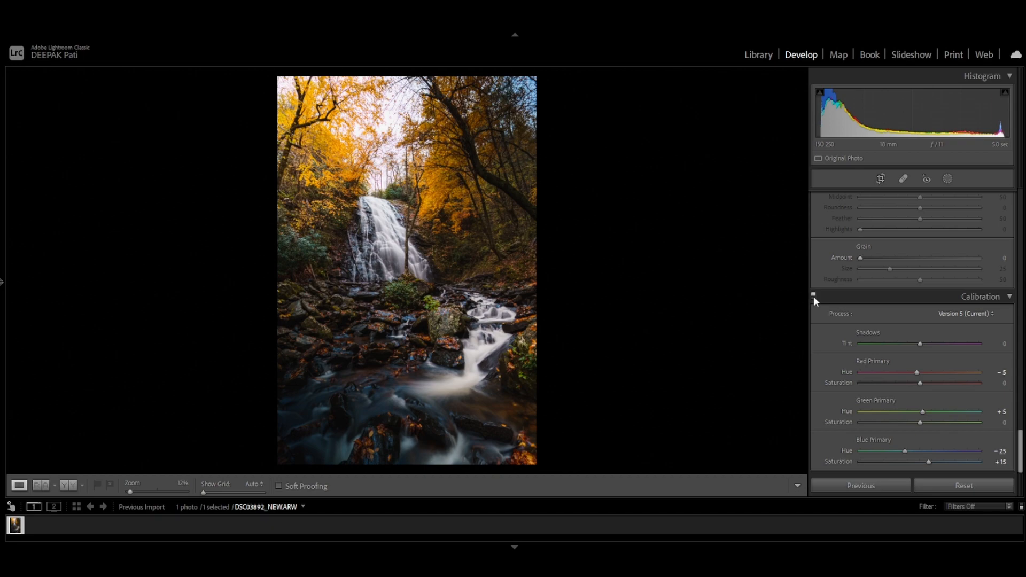
{"action": "left_click", "coordinate": [367, 162]}
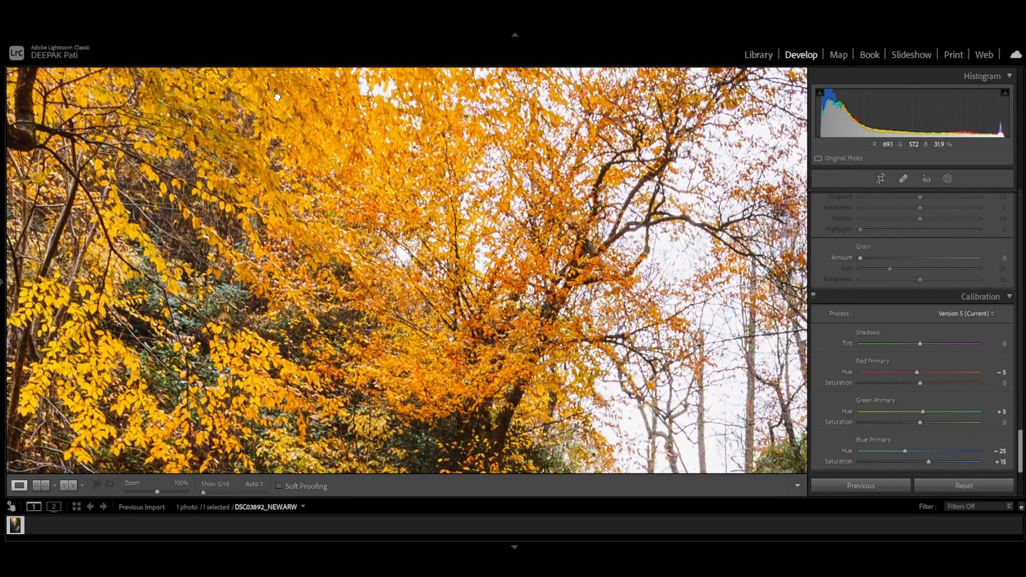
{"action": "left_click_drag", "start_coordinate": [277, 97], "coordinate": [265, 137]}
{"action": "left_click_drag", "start_coordinate": [158, 492], "coordinate": [147, 497]}
{"action": "left_click_drag", "start_coordinate": [443, 339], "coordinate": [420, 401]}
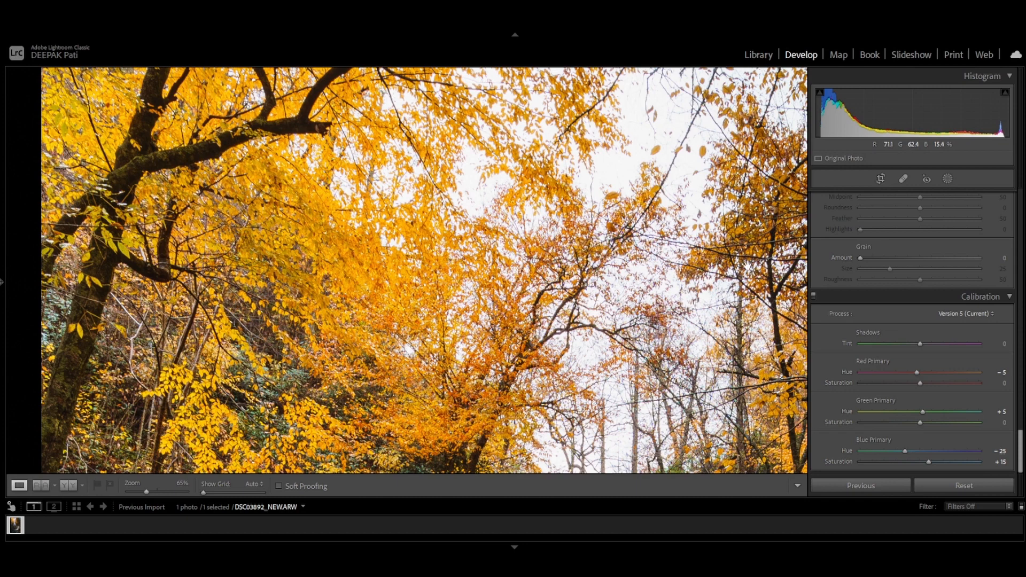
{"action": "left_click", "coordinate": [813, 295]}
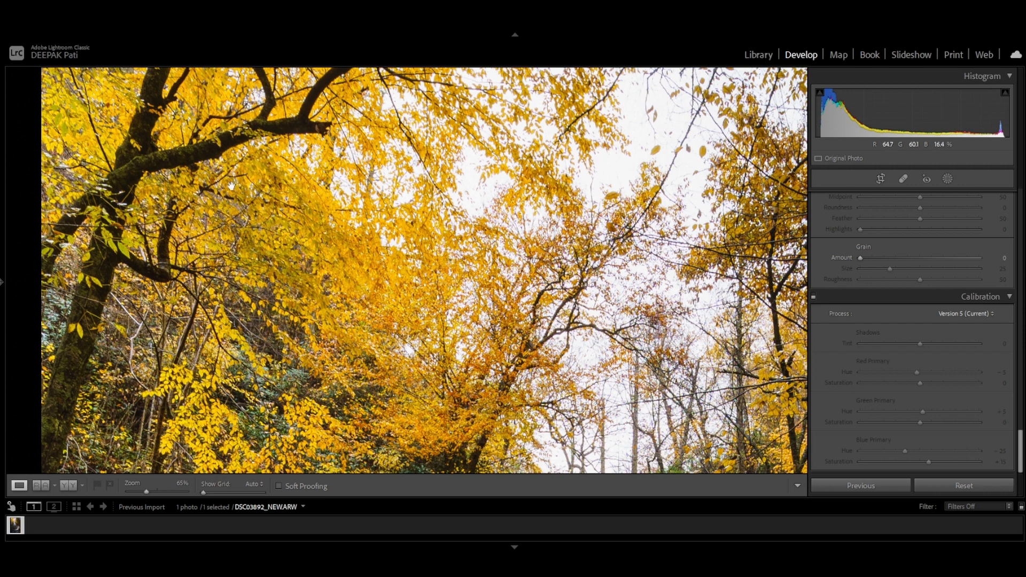
{"action": "left_click", "coordinate": [813, 298]}
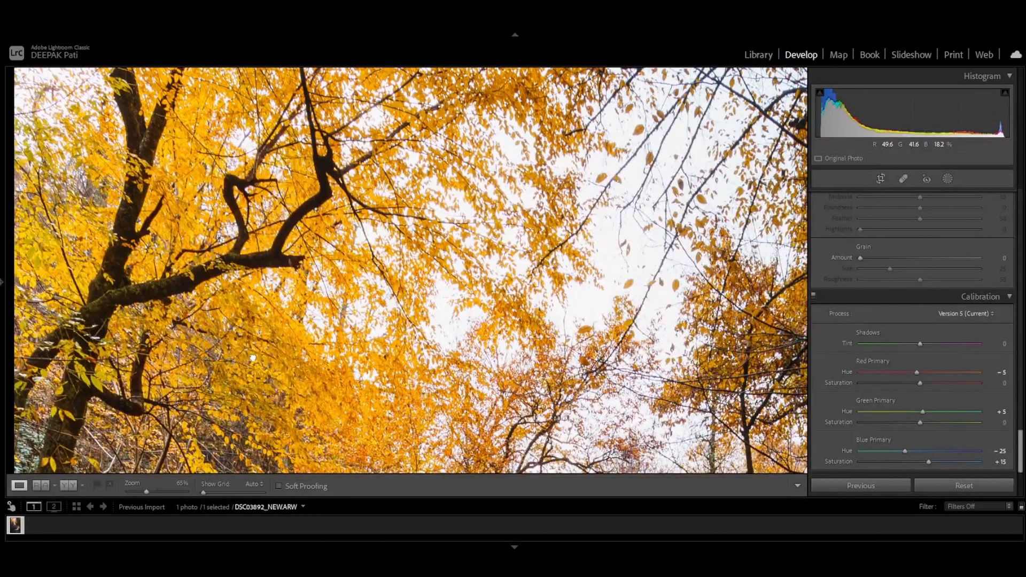
{"action": "left_click", "coordinate": [252, 352]}
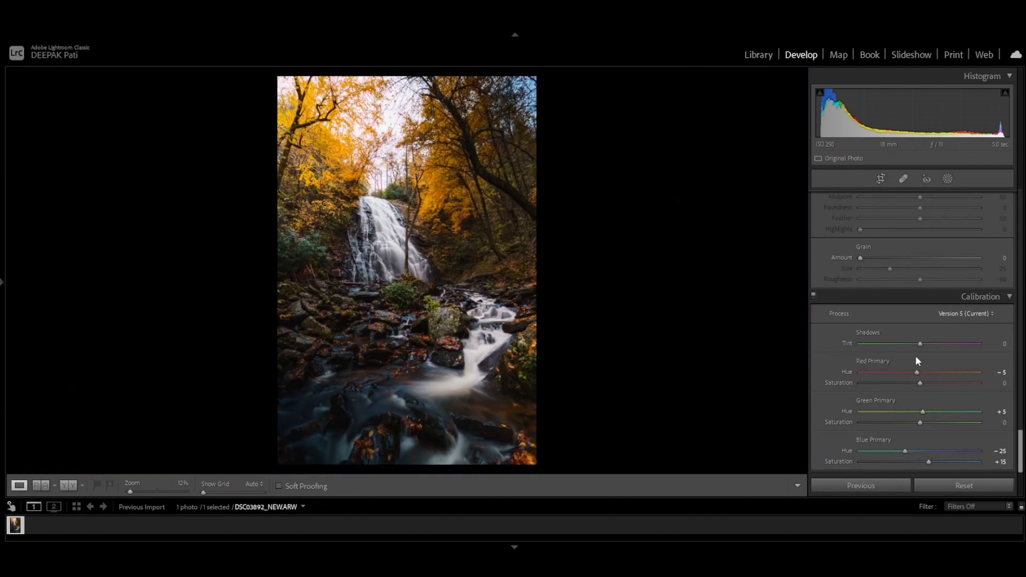
Set the sharpening amount to 45 and the masking to 70, checking the edges in the black-and-white mask preview
{"action": "scroll", "coordinate": [916, 357], "scroll_direction": "up", "scroll_amount": 10}
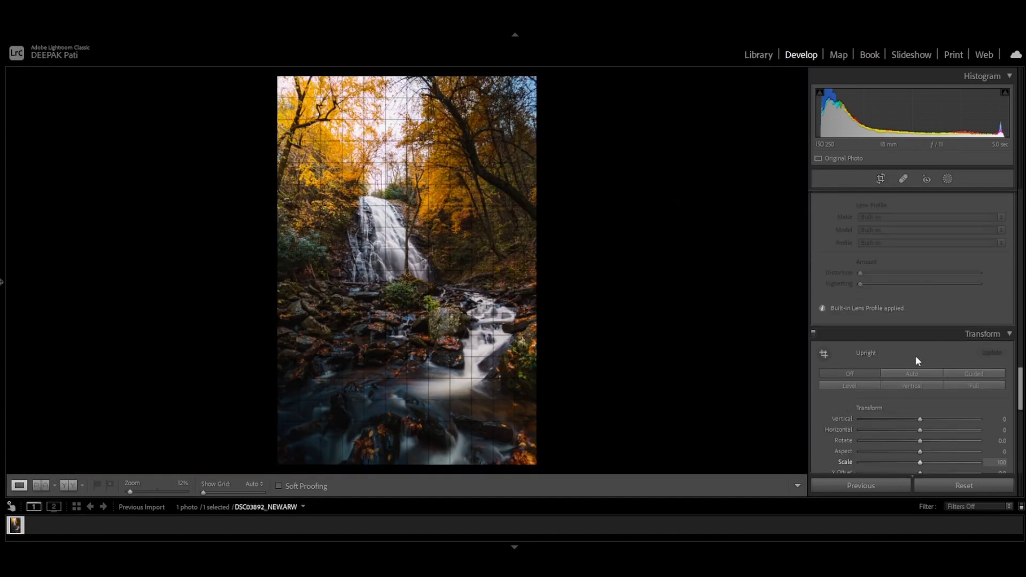
{"action": "scroll", "coordinate": [916, 355], "scroll_direction": "up", "scroll_amount": 8}
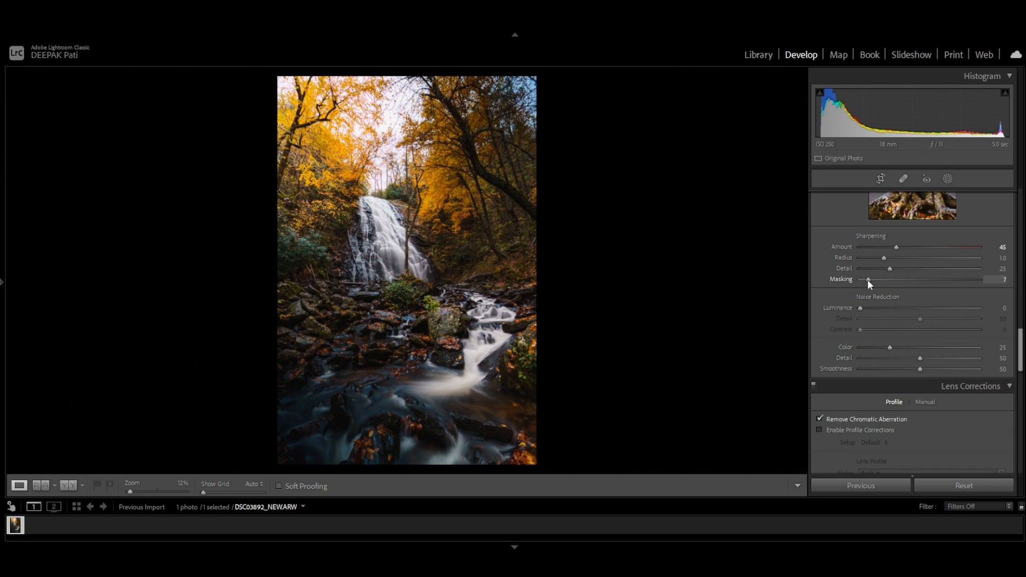
{"action": "left_click", "coordinate": [867, 280], "text": "alt"}
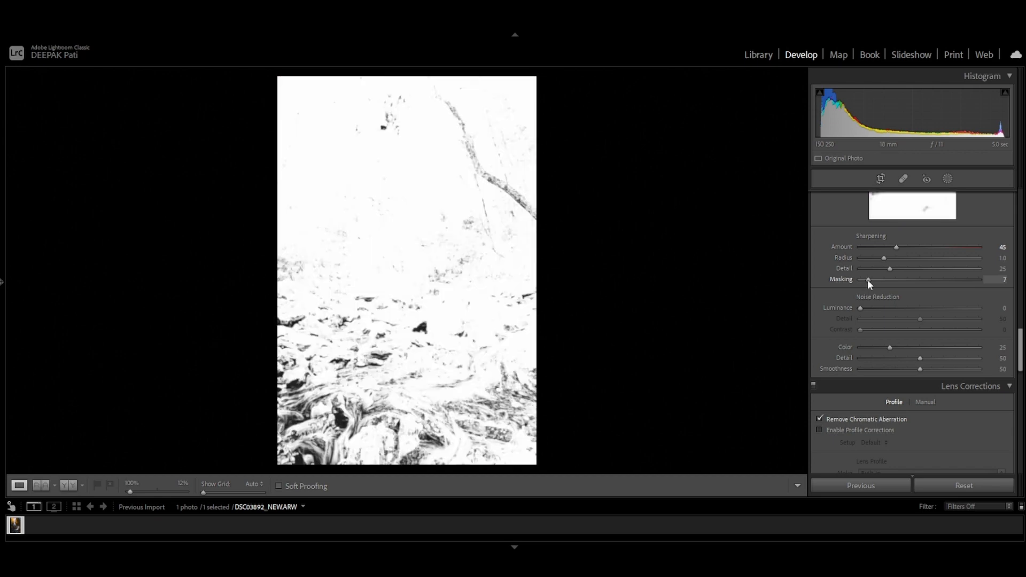
{"action": "left_click_drag", "start_coordinate": [867, 280], "coordinate": [945, 287]}
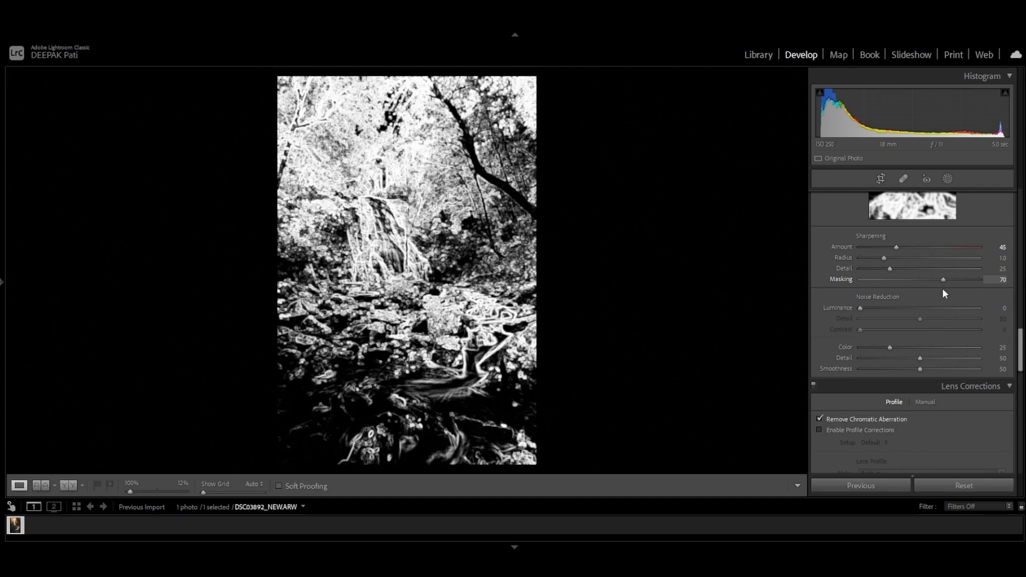
{"action": "left_click_drag", "start_coordinate": [941, 287], "coordinate": [942, 288]}
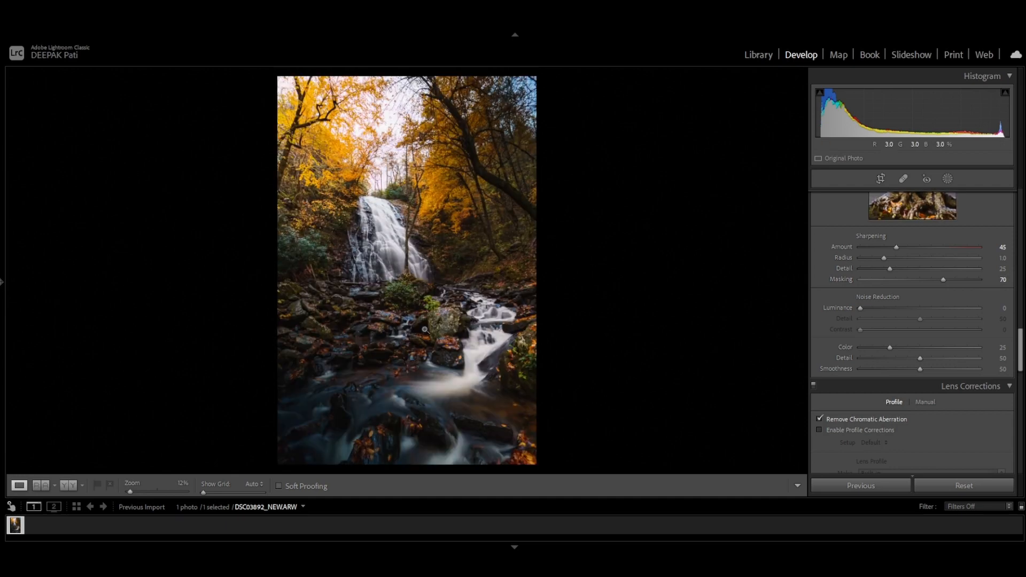
Set the luminance noise reduction to 21 while checking the rocks up close
{"action": "left_click", "coordinate": [425, 328]}
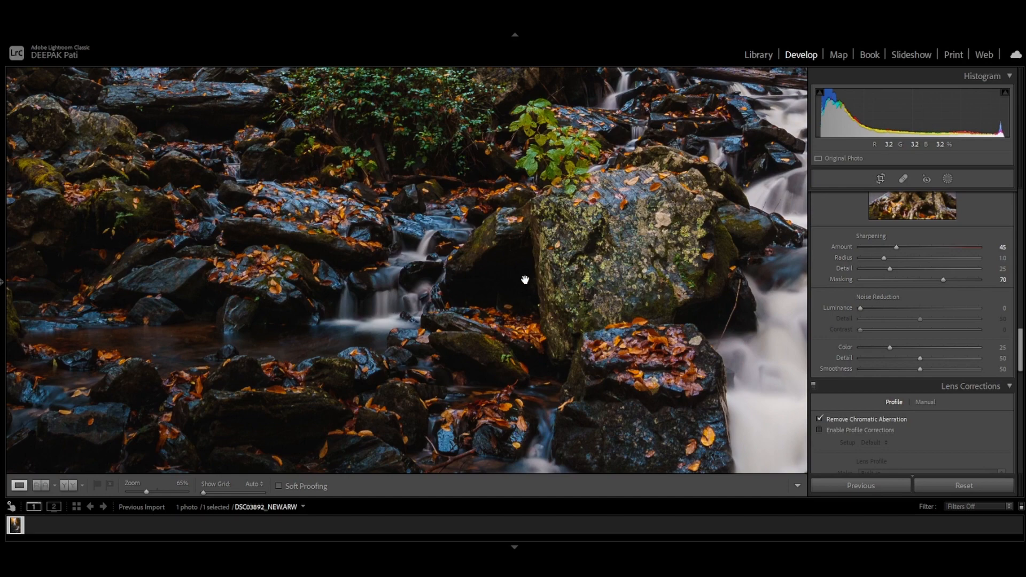
{"action": "left_click_drag", "start_coordinate": [859, 309], "coordinate": [883, 315]}
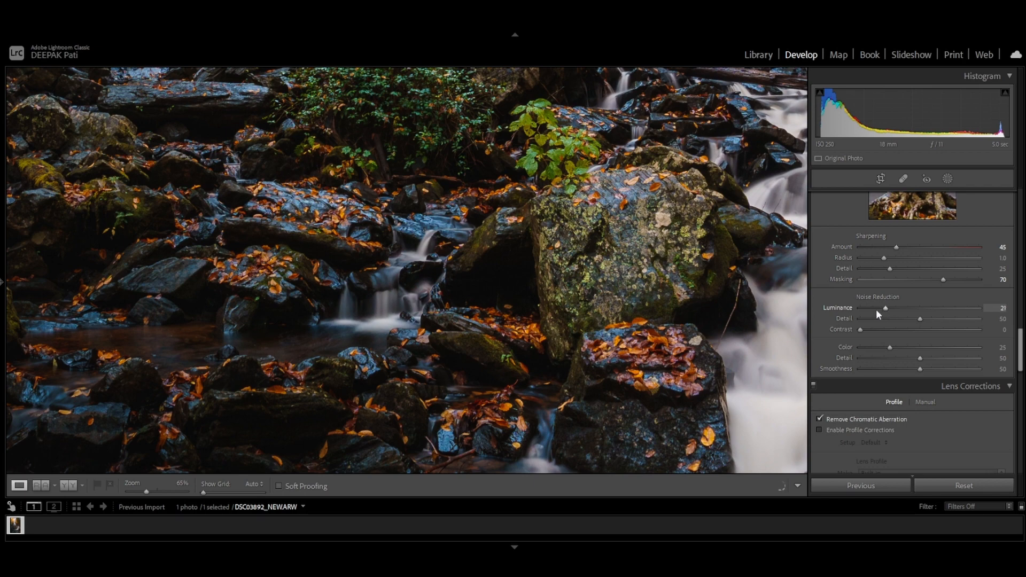
{"action": "left_click", "coordinate": [372, 258]}
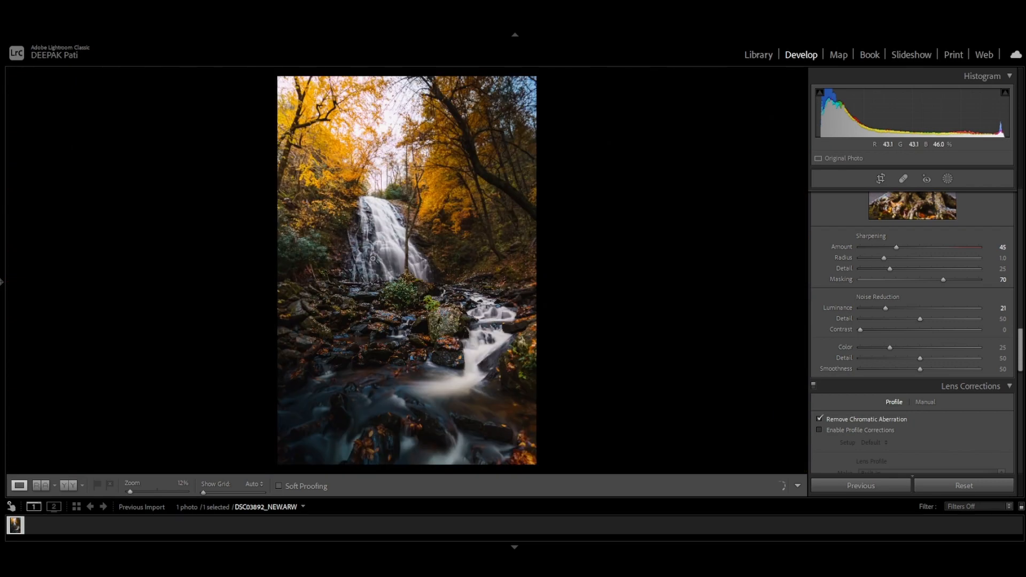
{"action": "scroll", "coordinate": [842, 370], "scroll_direction": "up", "scroll_amount": 3}
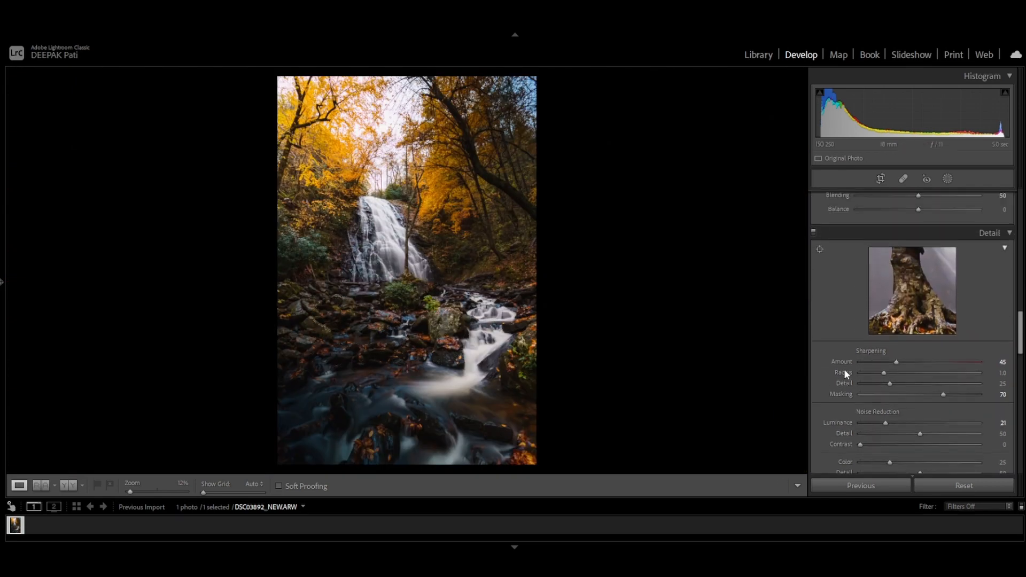
Set the green hue to +30 in the HSL adjustments
{"action": "scroll", "coordinate": [845, 368], "scroll_direction": "up", "scroll_amount": 5}
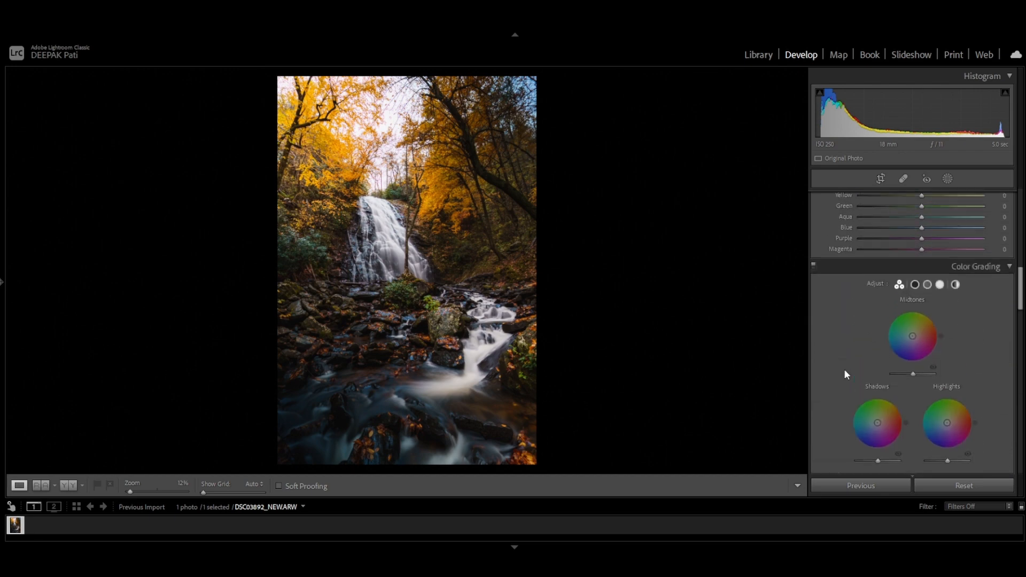
{"action": "scroll", "coordinate": [845, 369], "scroll_direction": "up", "scroll_amount": 3}
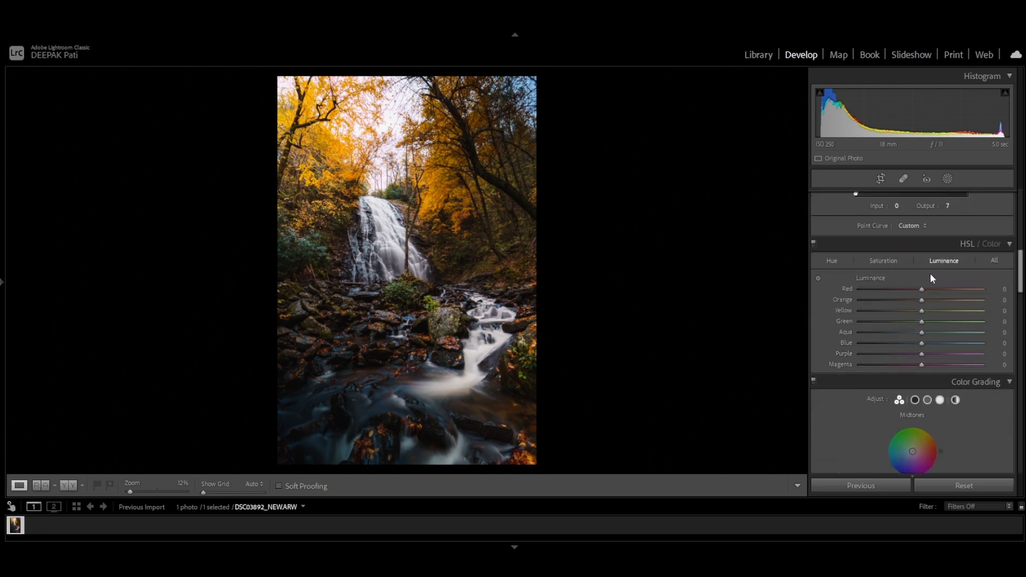
{"action": "left_click", "coordinate": [832, 261]}
{"action": "left_click_drag", "start_coordinate": [921, 322], "coordinate": [939, 326]}
Set the HSL saturation to +10 for red, +15 for orange, +5 for yellow, +30 for green and -5 for aqua
{"action": "left_click", "coordinate": [883, 262]}
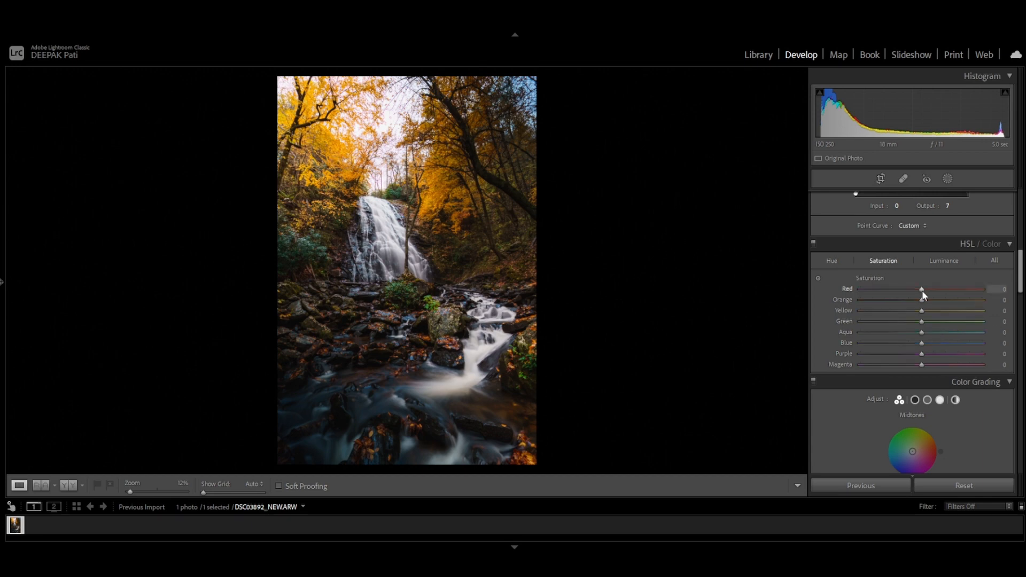
{"action": "left_click_drag", "start_coordinate": [922, 290], "coordinate": [918, 335]}
{"action": "left_click", "coordinate": [357, 256]}
{"action": "left_click", "coordinate": [556, 269]}
Set the HSL luminance to +15 for red, +8 for orange, +5 for yellow and +20 for green
{"action": "left_click", "coordinate": [945, 261]}
{"action": "left_click_drag", "start_coordinate": [921, 290], "coordinate": [933, 322]}
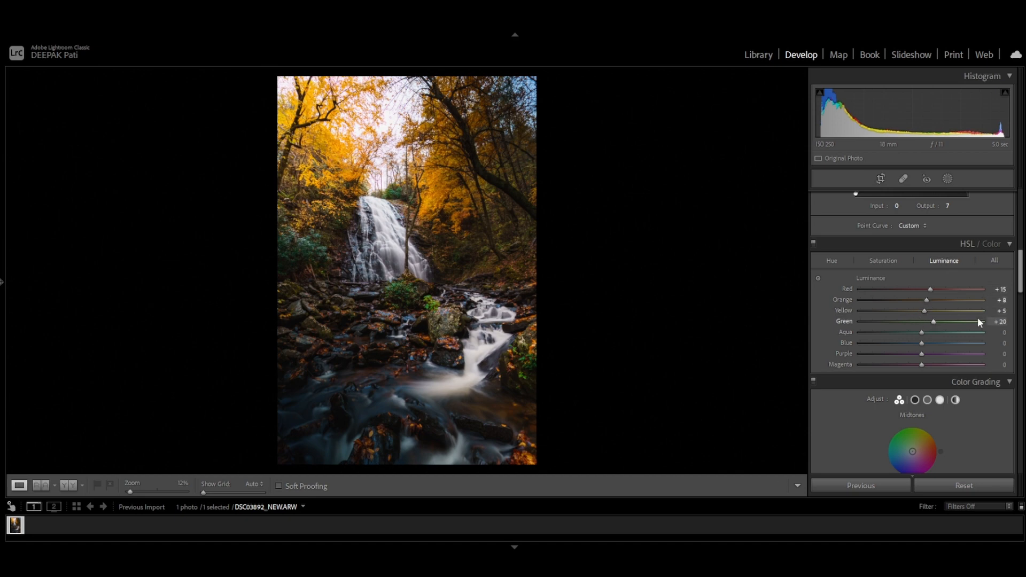
Review the HSL hue, saturation, luminance and basic adjustments, and compare the photo side by side before and after editing
{"action": "left_click", "coordinate": [832, 261]}
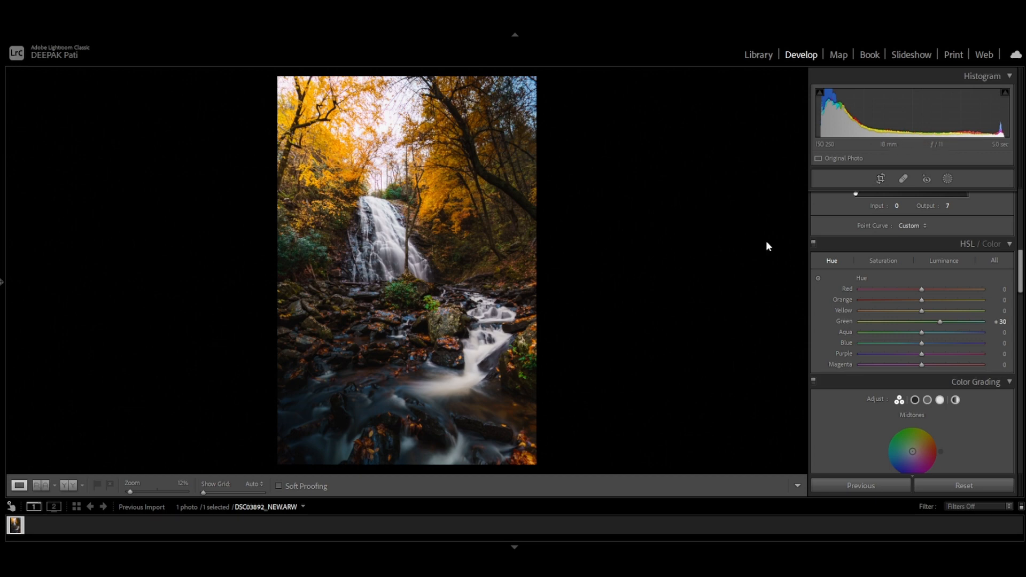
{"action": "left_click", "coordinate": [885, 261]}
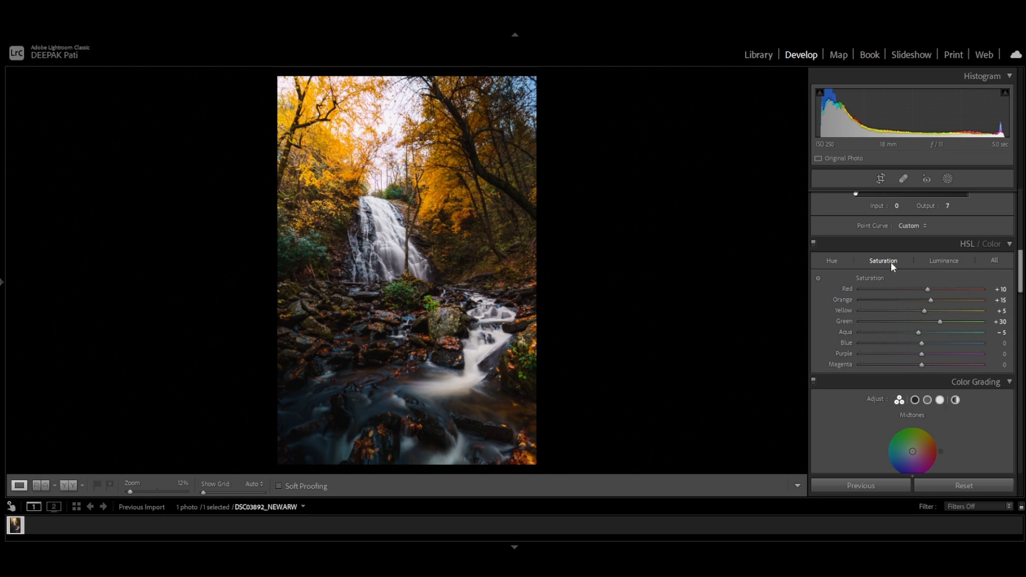
{"action": "scroll", "coordinate": [922, 346], "scroll_direction": "up", "scroll_amount": 5}
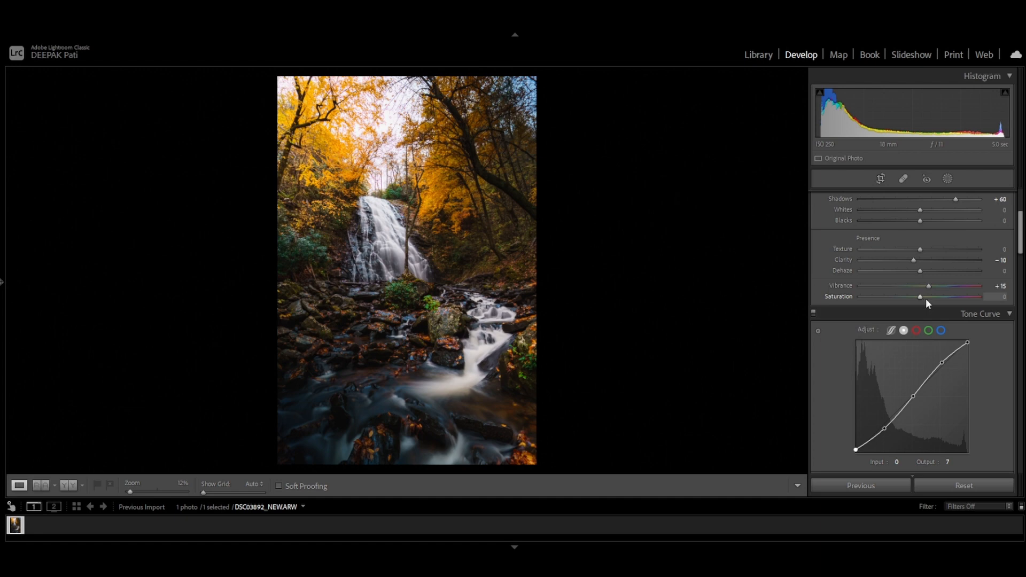
{"action": "scroll", "coordinate": [925, 298], "scroll_direction": "down", "scroll_amount": 5}
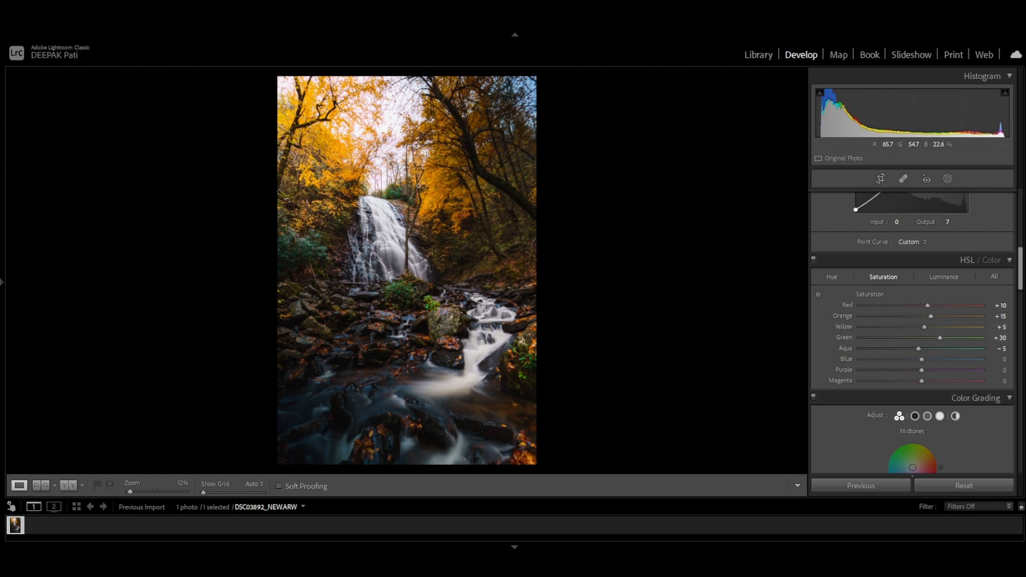
{"action": "left_click", "coordinate": [935, 276]}
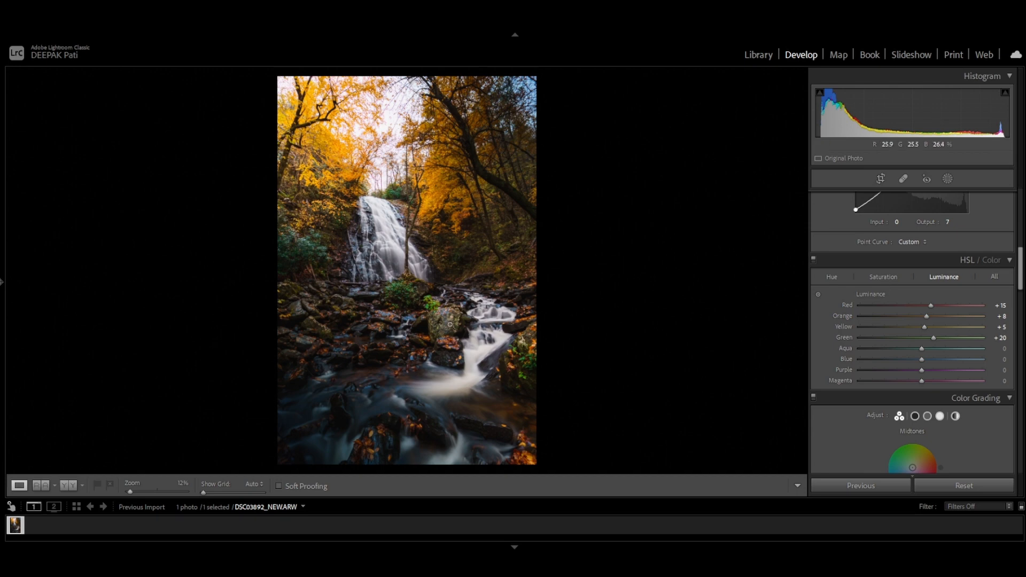
{"action": "scroll", "coordinate": [897, 228], "scroll_direction": "up", "scroll_amount": 8}
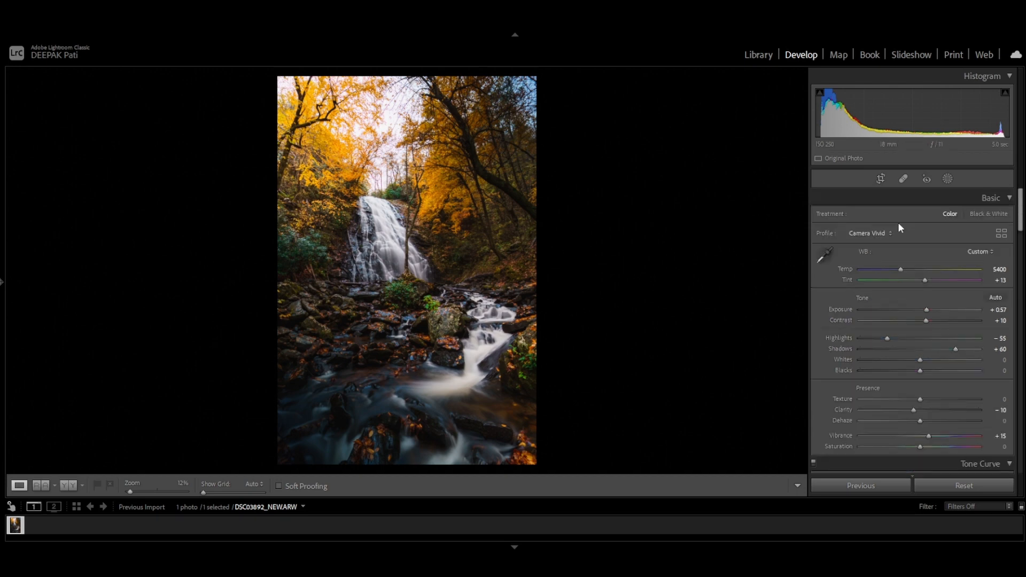
{"action": "key", "text": "y"}
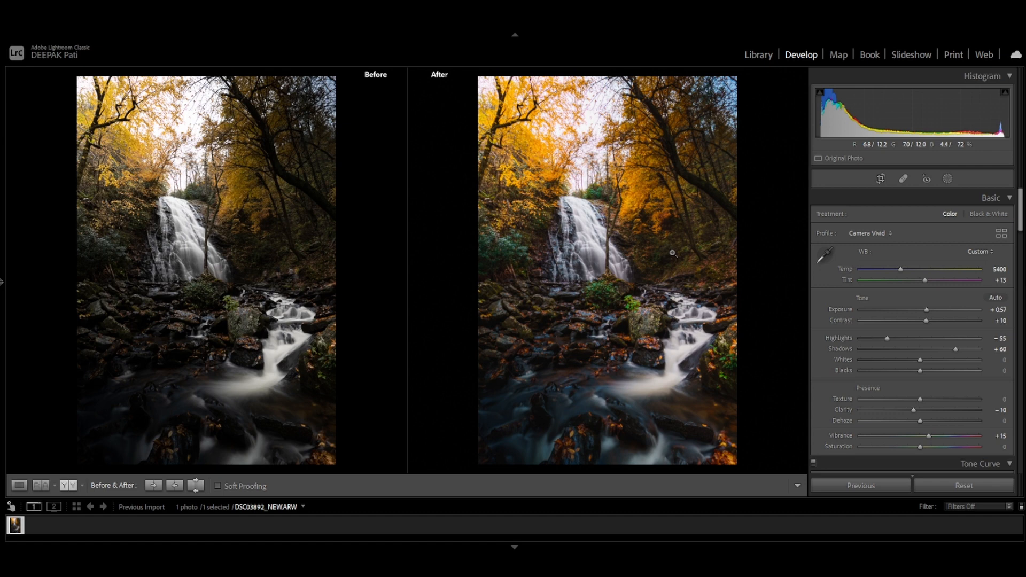
{"action": "key", "text": "y"}
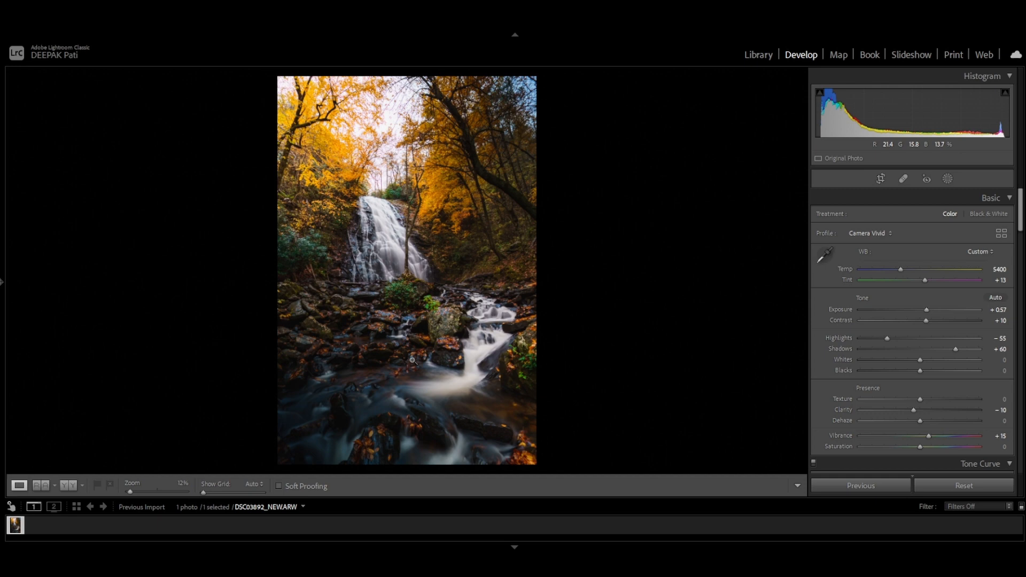
Add a linear gradient mask covering the stream and rocks, fading out upward across the base of the waterfall
{"action": "left_click", "coordinate": [947, 179]}
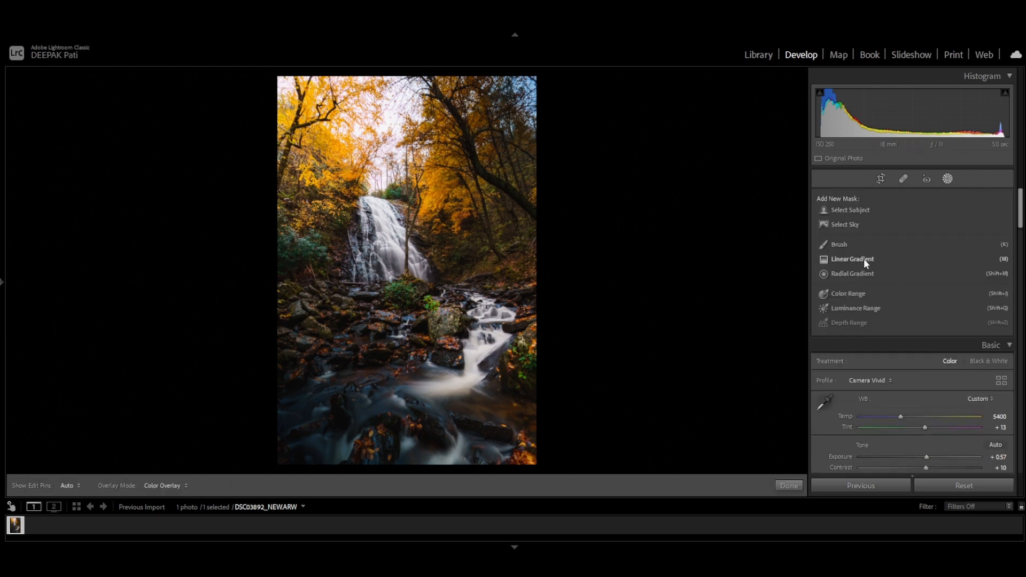
{"action": "left_click", "coordinate": [864, 259]}
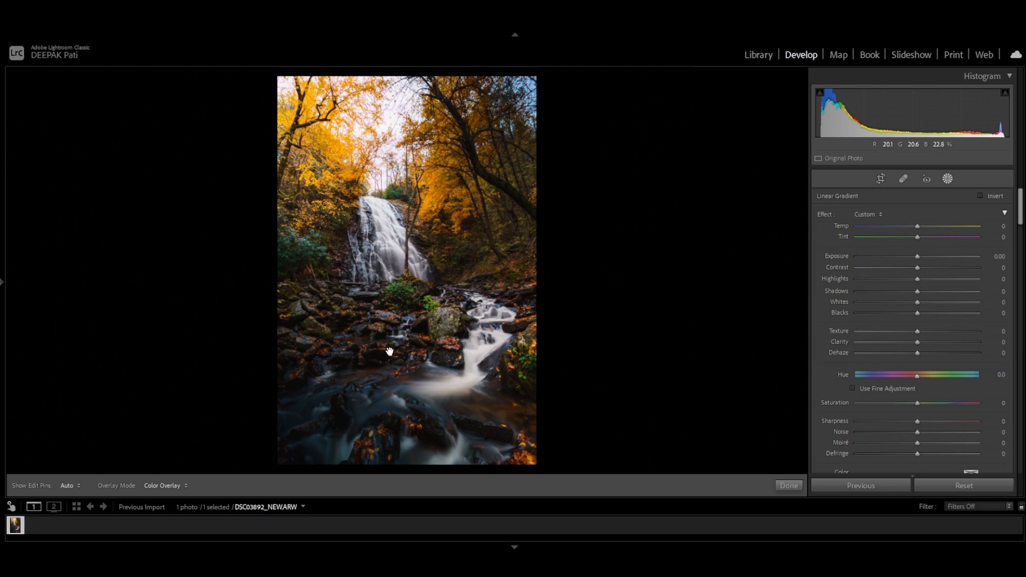
{"action": "left_click_drag", "start_coordinate": [386, 373], "coordinate": [387, 244]}
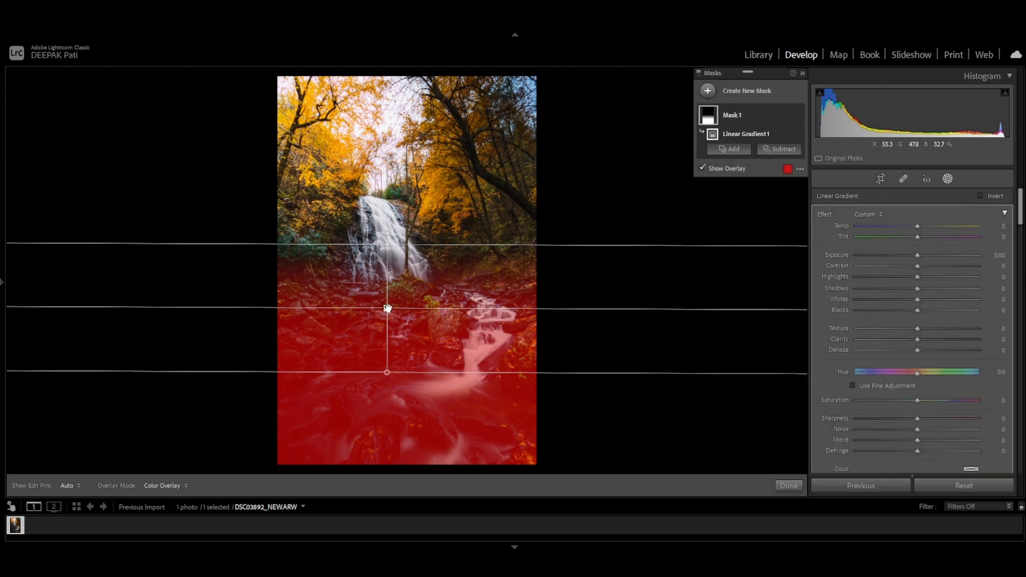
{"action": "left_click_drag", "start_coordinate": [390, 305], "coordinate": [406, 301]}
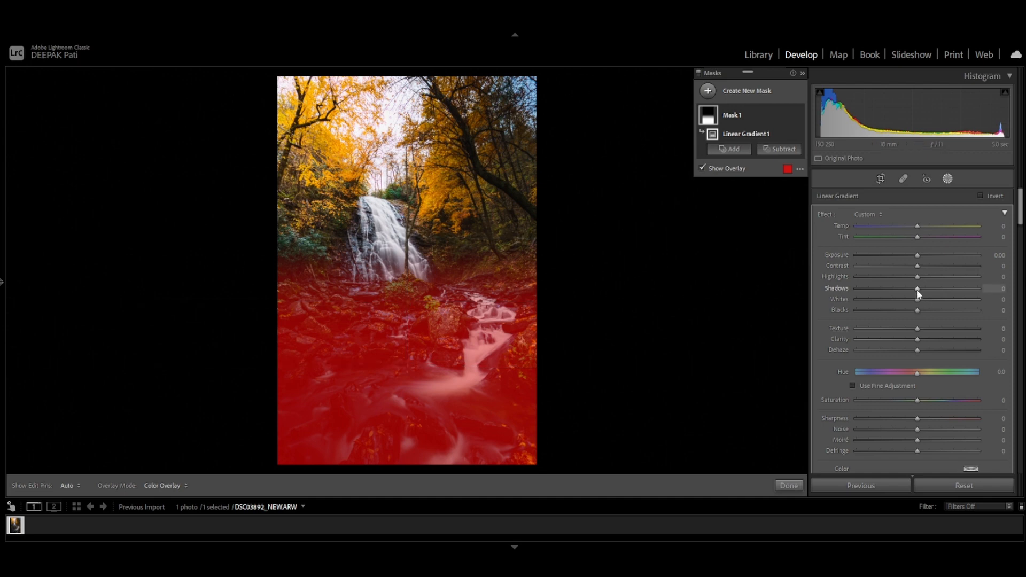
Set the stream mask's shadows to 40, exposure to 0.20, temperature to 5, saturation to 5 and texture to 3
{"action": "left_click_drag", "start_coordinate": [917, 289], "coordinate": [940, 289]}
{"action": "left_click_drag", "start_coordinate": [917, 255], "coordinate": [921, 255]}
{"action": "double_click", "coordinate": [921, 256]}
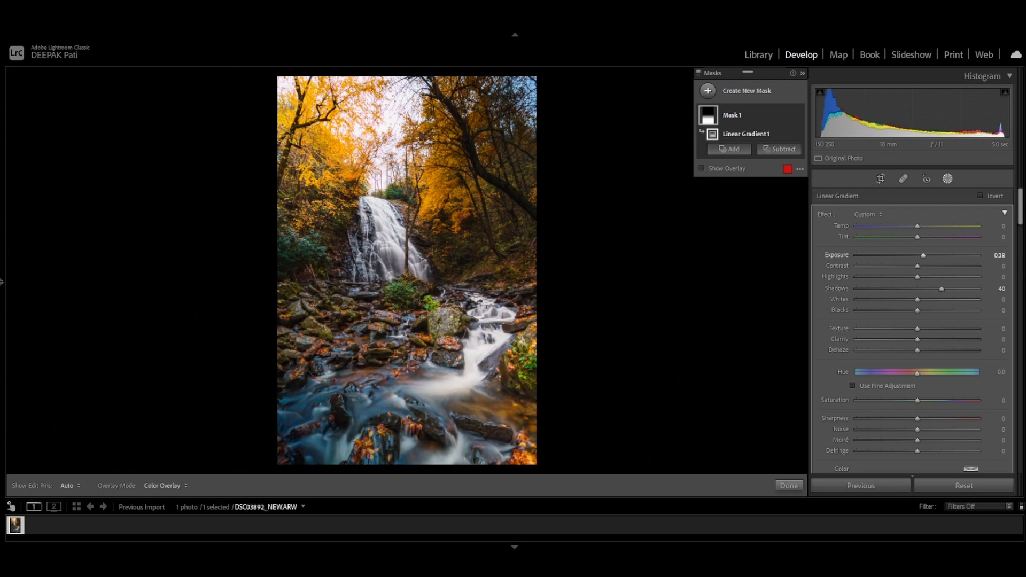
{"action": "left_click_drag", "start_coordinate": [922, 256], "coordinate": [922, 228]}
{"action": "left_click_drag", "start_coordinate": [917, 400], "coordinate": [920, 400]}
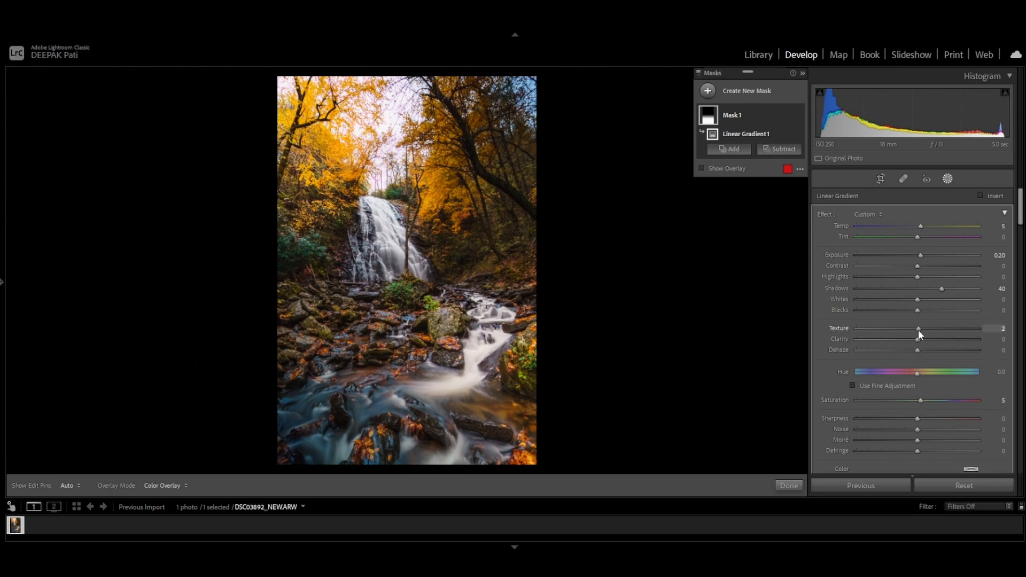
{"action": "left_click_drag", "start_coordinate": [918, 330], "coordinate": [918, 331]}
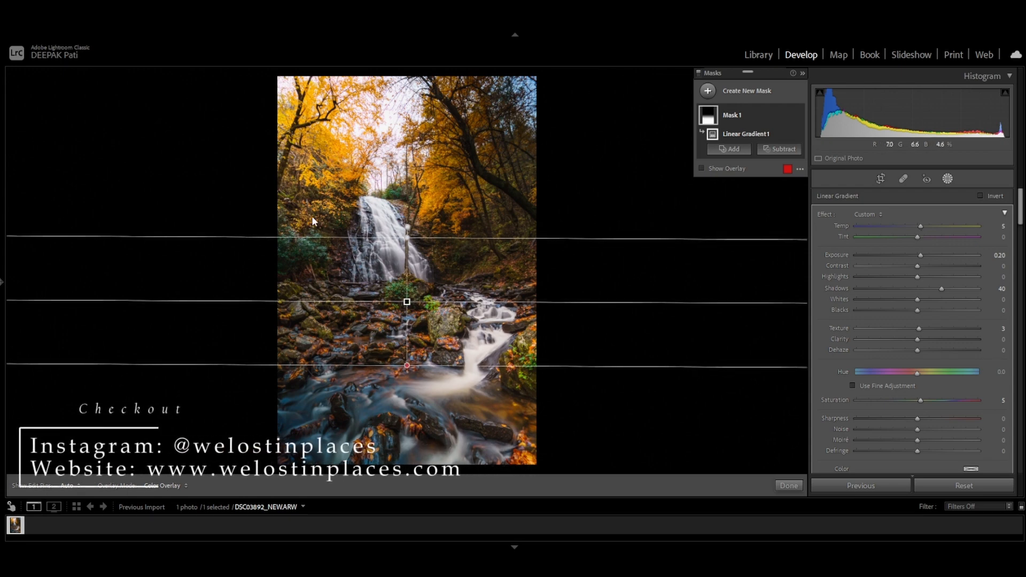
Add a second linear gradient mask running diagonally over the dark trees in the photo's upper-right area
{"action": "left_click", "coordinate": [946, 179]}
{"action": "left_click", "coordinate": [946, 181]}
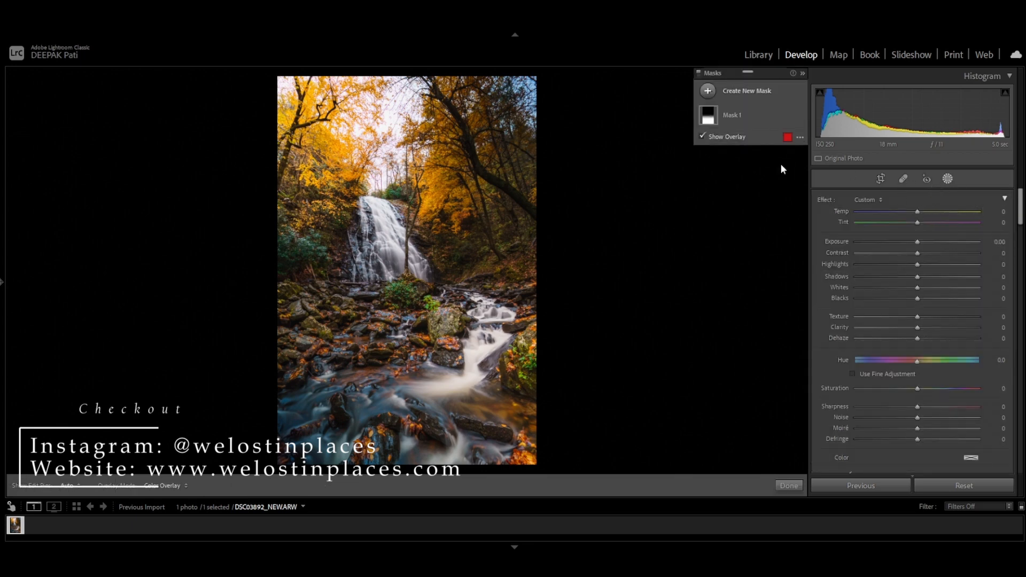
{"action": "left_click", "coordinate": [709, 90]}
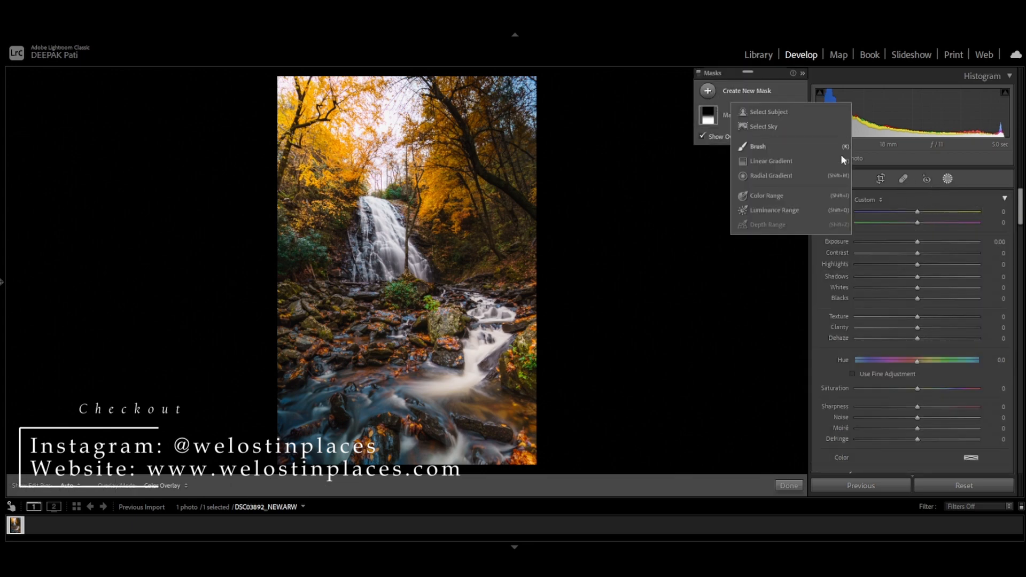
{"action": "left_click", "coordinate": [775, 162]}
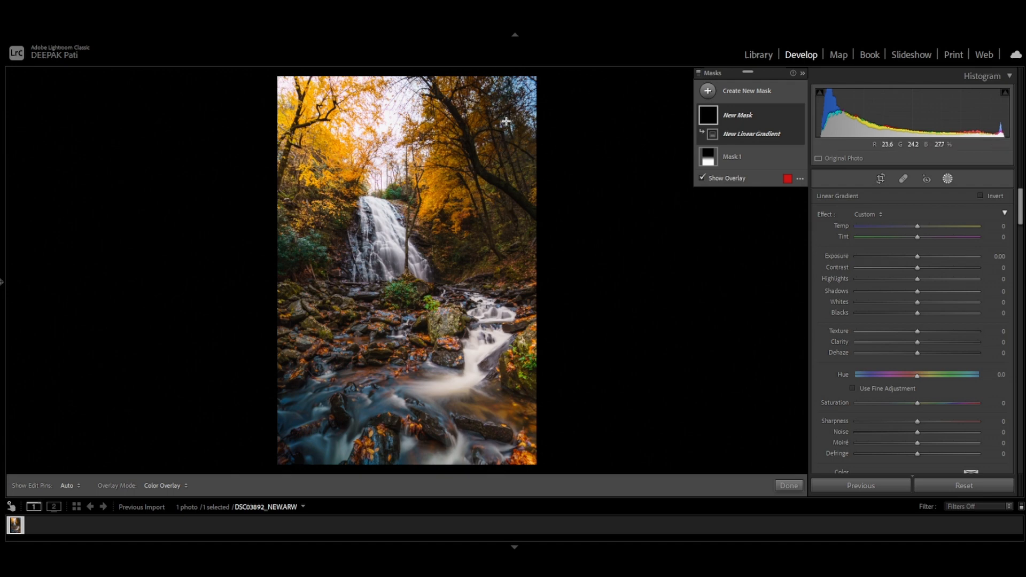
{"action": "mouse_move", "coordinate": [505, 122]}
{"action": "left_mouse_down"}
{"action": "mouse_move", "coordinate": [454, 173]}
{"action": "mouse_move", "coordinate": [396, 178]}
{"action": "left_mouse_up"}
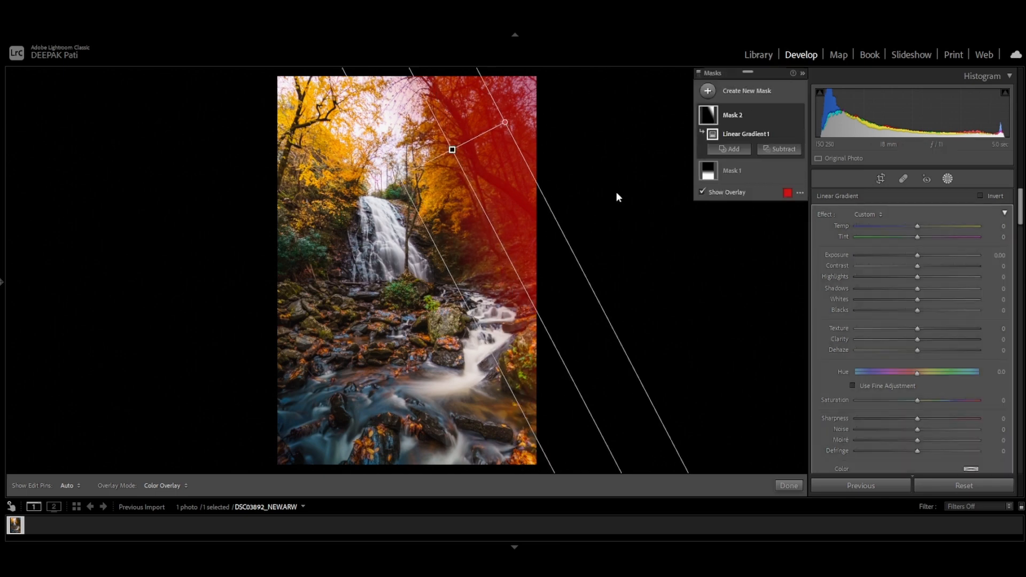
Set the diagonal tree mask's shadows to 20, exposure to 0.60, temperature to 4, saturation to 6 and contrast to 6
{"action": "left_click_drag", "start_coordinate": [918, 290], "coordinate": [918, 228]}
{"action": "left_click_drag", "start_coordinate": [917, 400], "coordinate": [921, 401]}
{"action": "left_click_drag", "start_coordinate": [917, 268], "coordinate": [921, 271]}
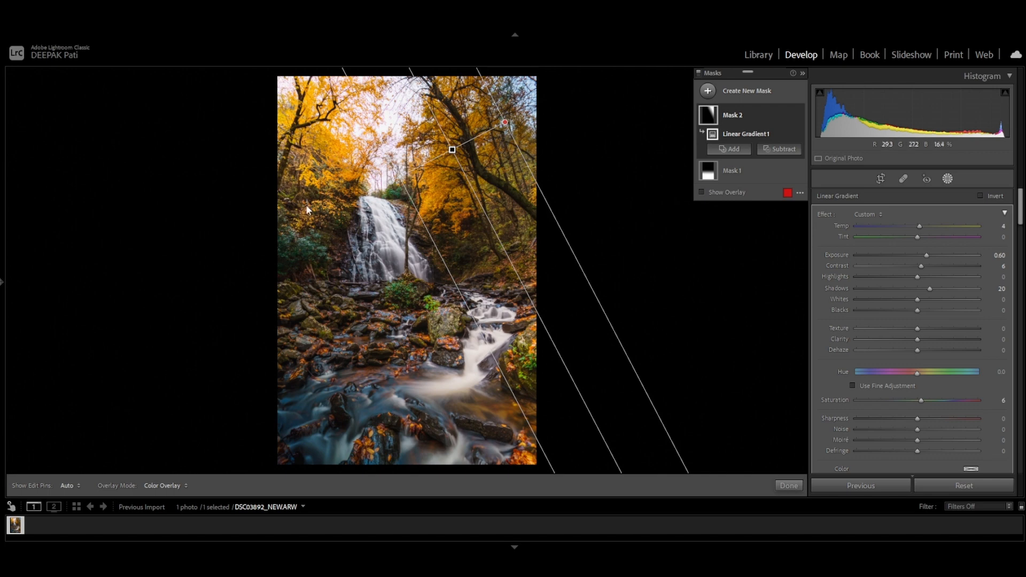
{"action": "left_click", "coordinate": [789, 486]}
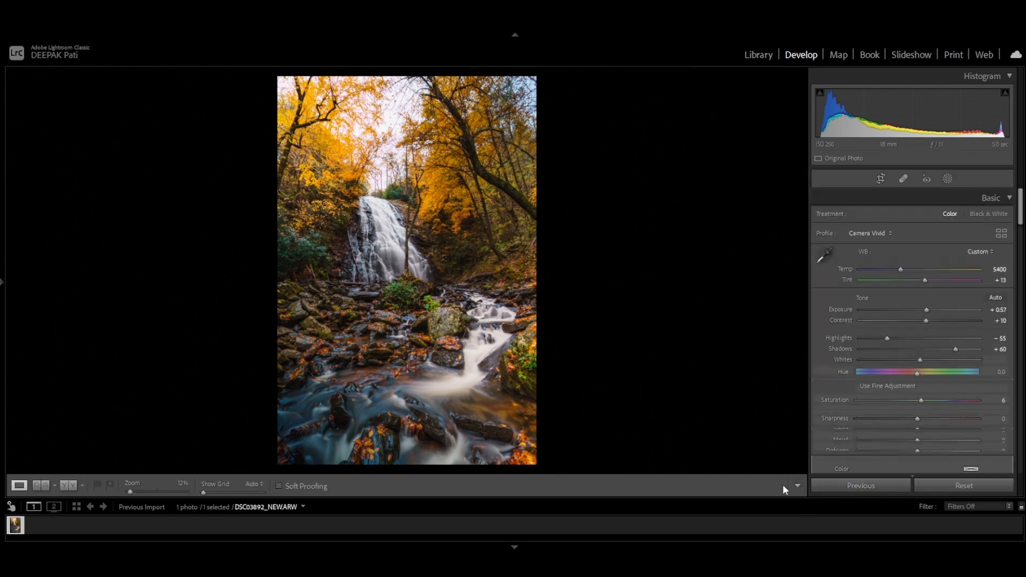
Add a linear gradient mask over the sky and treetops with exposure -0.28 and highlights -12
{"action": "left_click", "coordinate": [944, 178]}
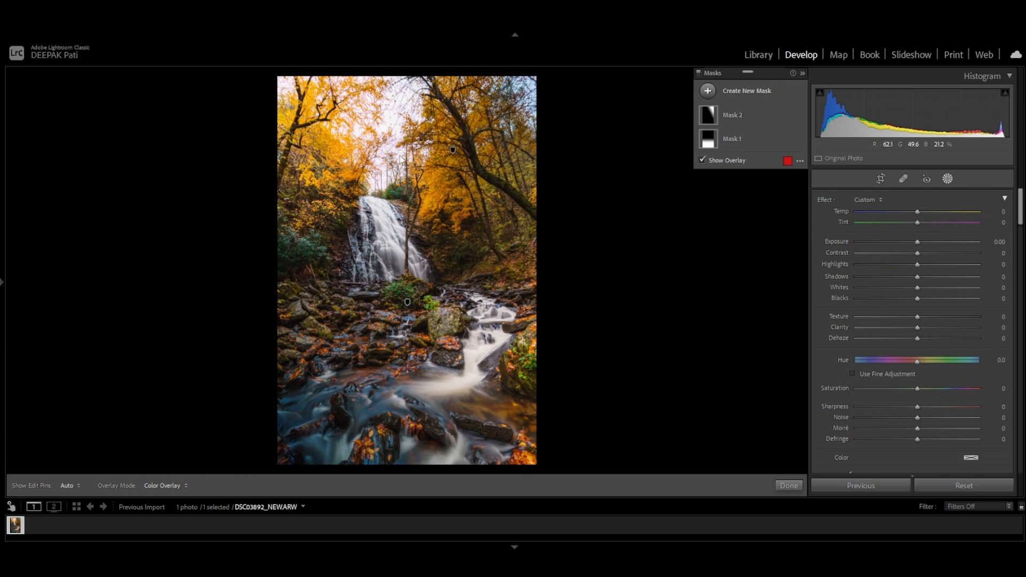
{"action": "left_click", "coordinate": [709, 92]}
{"action": "left_click", "coordinate": [763, 163]}
{"action": "left_click_drag", "start_coordinate": [391, 140], "coordinate": [390, 257]}
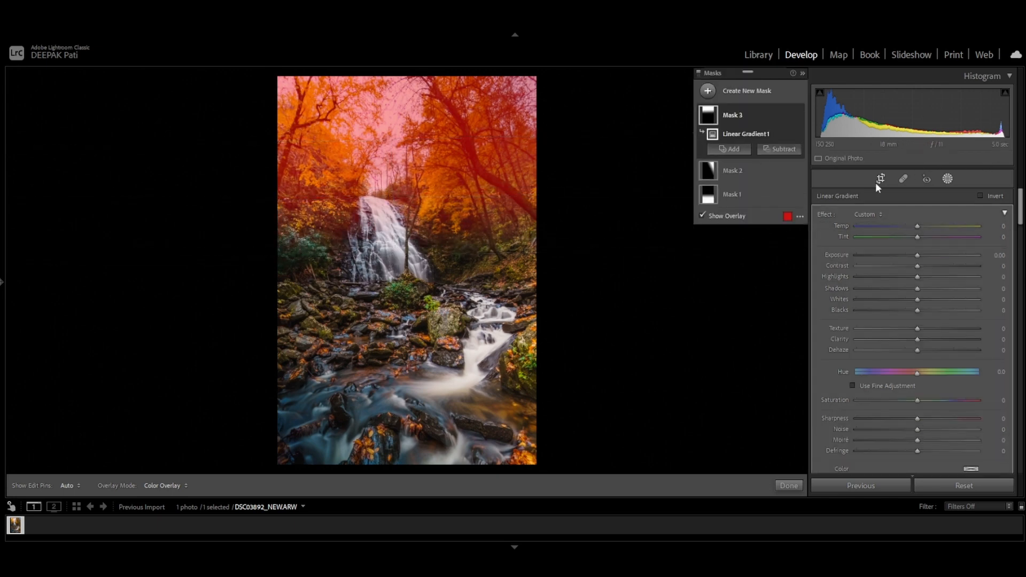
{"action": "left_click_drag", "start_coordinate": [917, 255], "coordinate": [909, 278]}
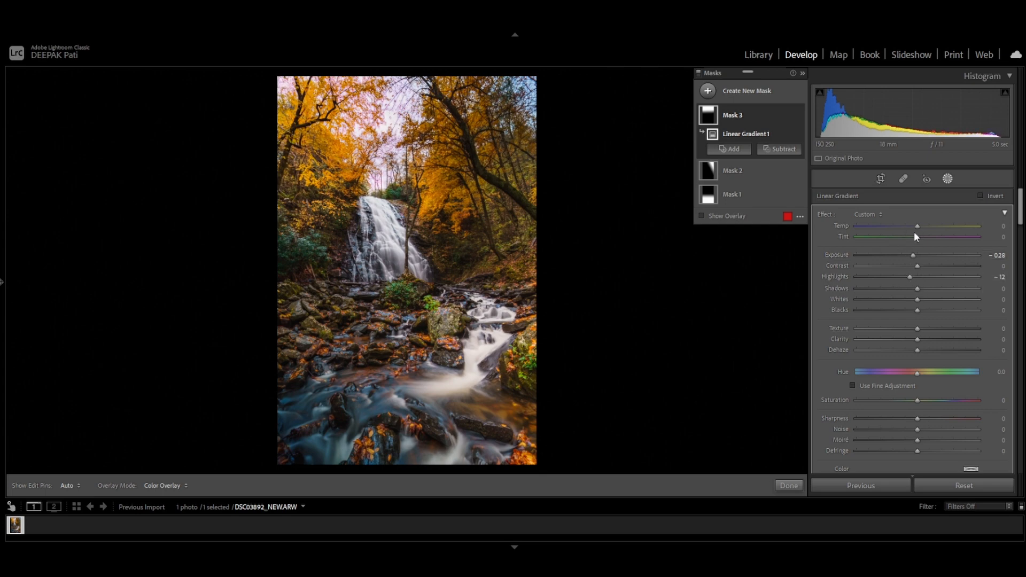
{"action": "left_click", "coordinate": [789, 485]}
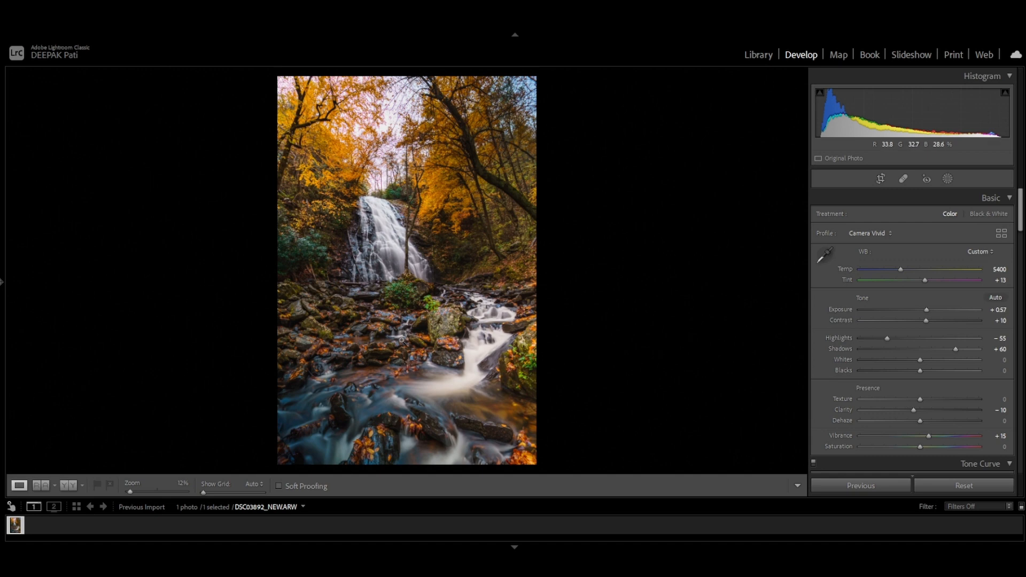
Paint a new brush mask over the green shrubs beside and below the waterfall, the greenery on both slopes and the mossy rock by the stream
{"action": "left_click", "coordinate": [400, 295]}
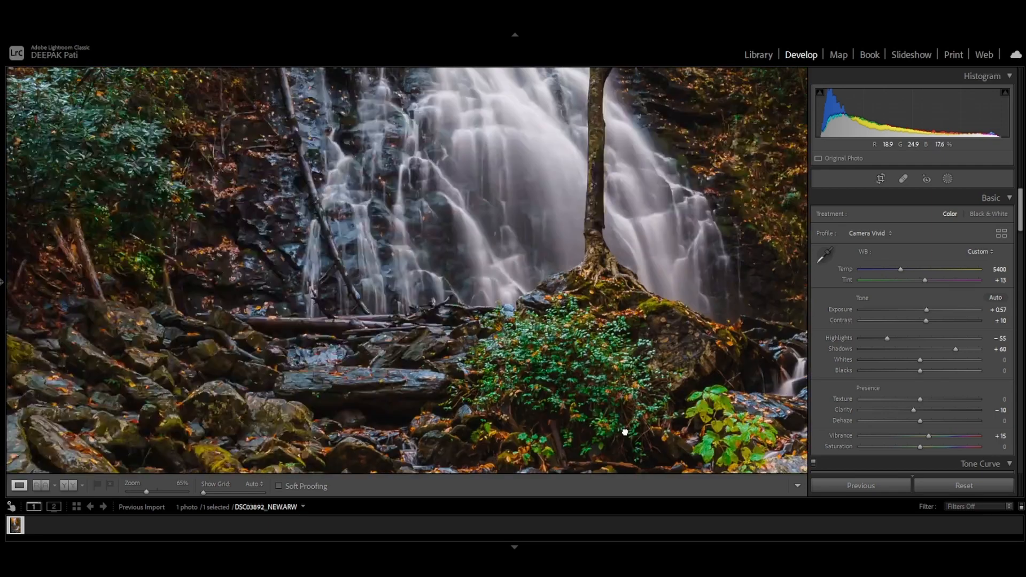
{"action": "left_click_drag", "start_coordinate": [625, 432], "coordinate": [693, 487]}
{"action": "left_click_drag", "start_coordinate": [197, 199], "coordinate": [465, 301]}
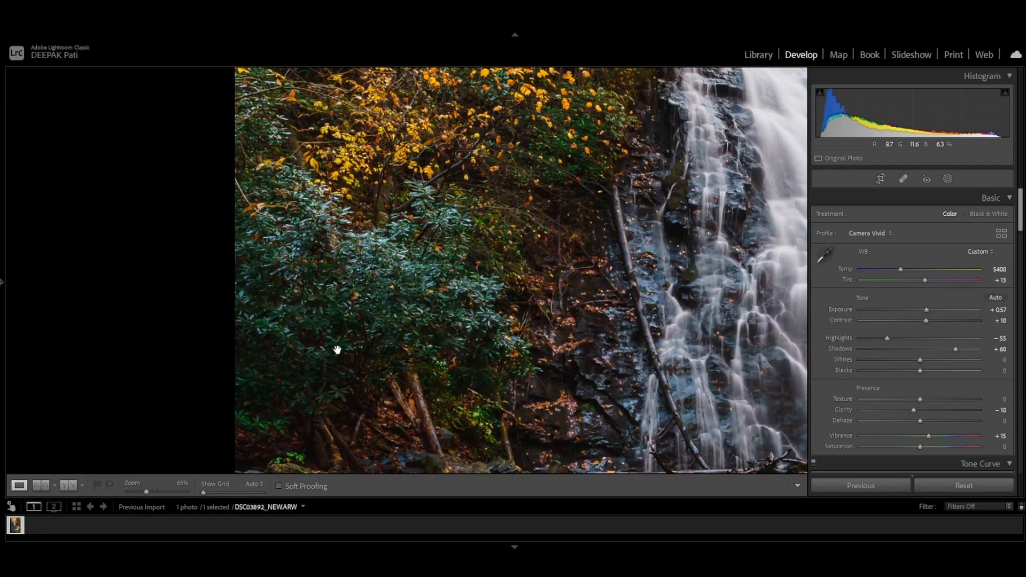
{"action": "left_click", "coordinate": [377, 301]}
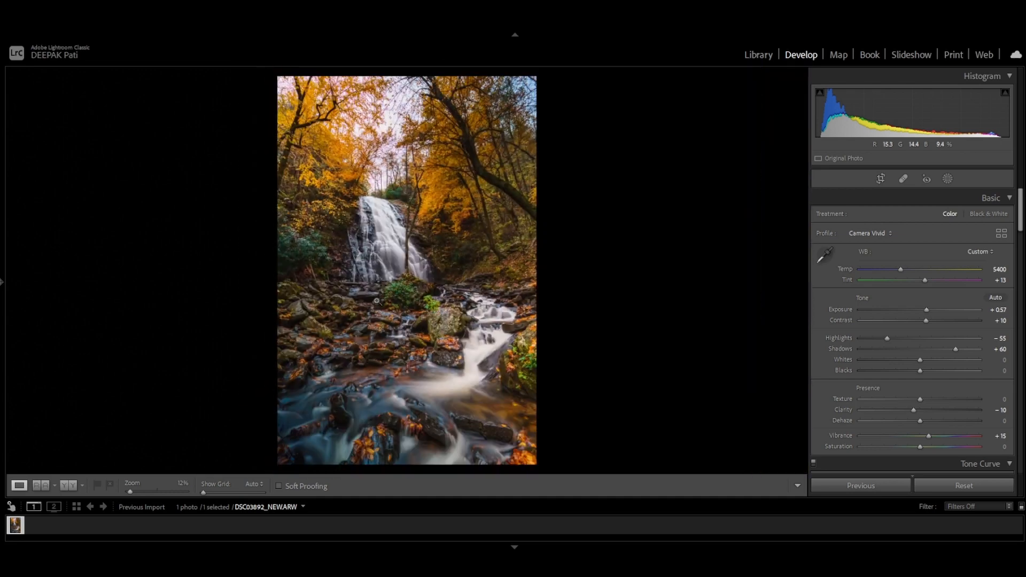
{"action": "left_click", "coordinate": [949, 178]}
{"action": "left_click", "coordinate": [711, 91]}
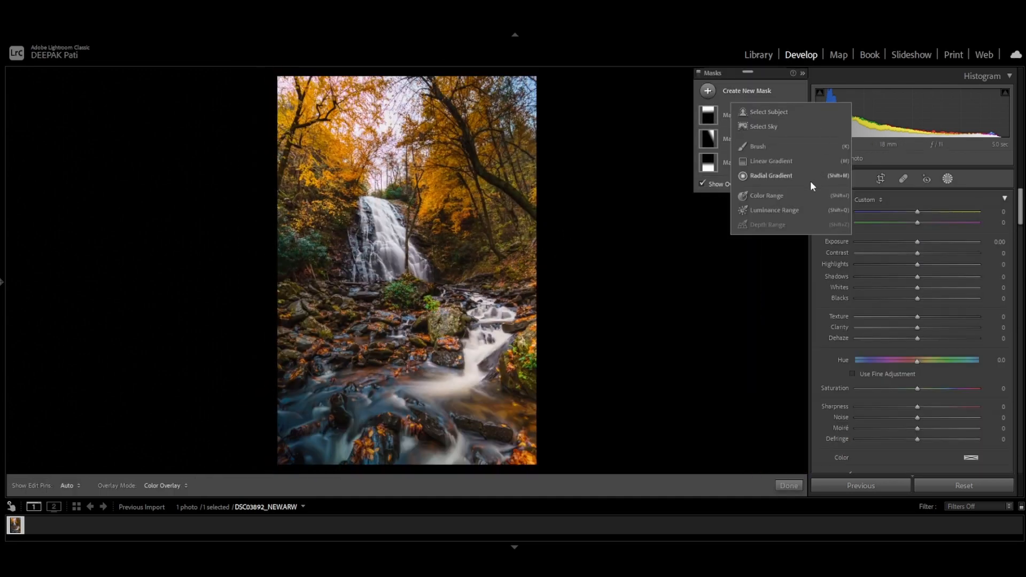
{"action": "left_click", "coordinate": [770, 148]}
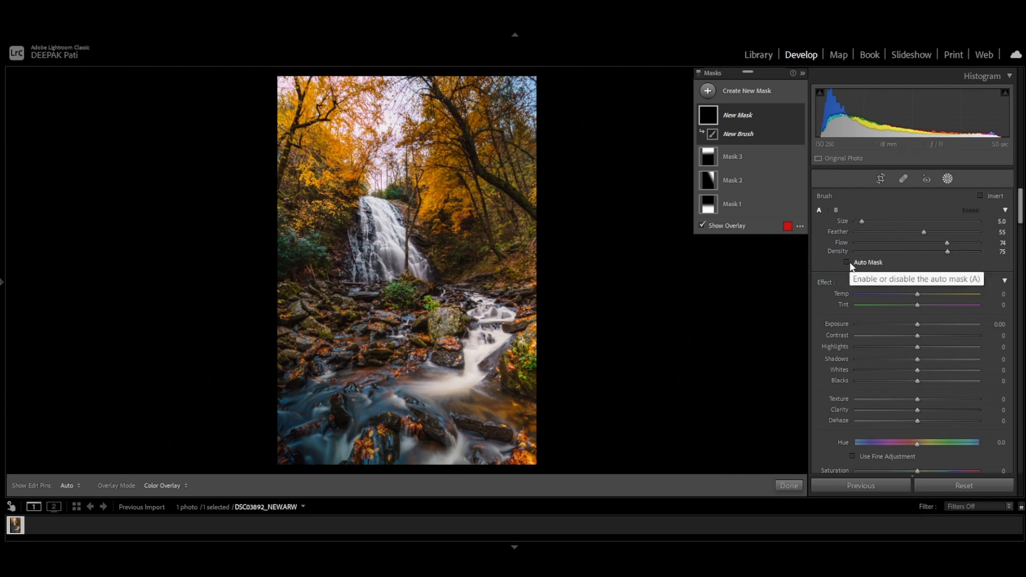
{"action": "mouse_move", "coordinate": [323, 257]}
{"action": "left_mouse_down"}
{"action": "mouse_move", "coordinate": [282, 233]}
{"action": "mouse_move", "coordinate": [294, 268]}
{"action": "left_mouse_up"}
{"action": "mouse_move", "coordinate": [285, 196]}
{"action": "left_mouse_down"}
{"action": "mouse_move", "coordinate": [318, 193]}
{"action": "mouse_move", "coordinate": [347, 219]}
{"action": "left_mouse_up"}
{"action": "left_click_drag", "start_coordinate": [380, 194], "coordinate": [412, 194]}
{"action": "mouse_move", "coordinate": [521, 163]}
{"action": "left_mouse_down"}
{"action": "mouse_move", "coordinate": [498, 177]}
{"action": "mouse_move", "coordinate": [505, 239]}
{"action": "left_mouse_up"}
{"action": "mouse_move", "coordinate": [417, 300]}
{"action": "left_mouse_down"}
{"action": "mouse_move", "coordinate": [387, 290]}
{"action": "mouse_move", "coordinate": [429, 303]}
{"action": "left_mouse_up"}
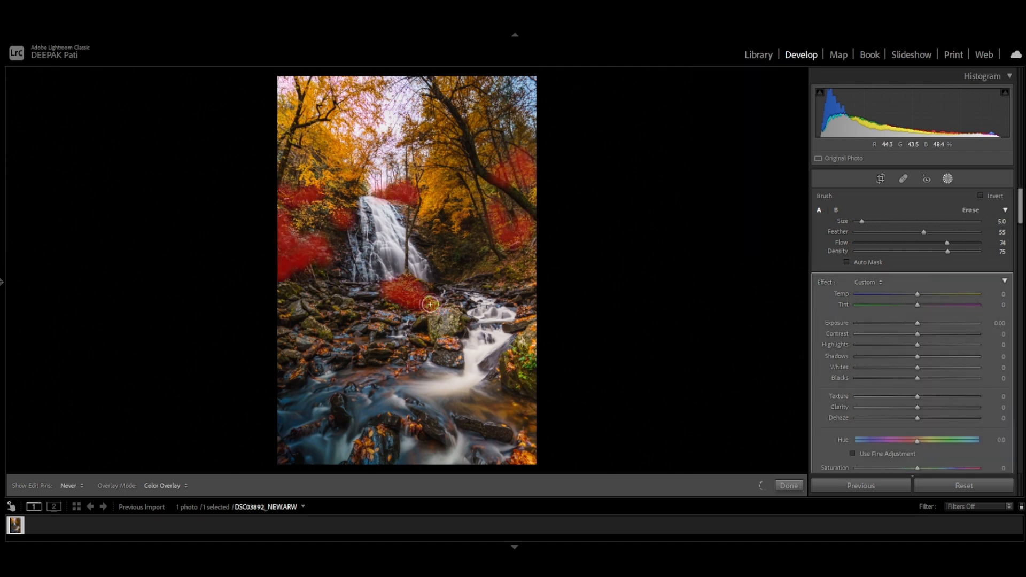
{"action": "left_click_drag", "start_coordinate": [528, 364], "coordinate": [524, 347]}
{"action": "left_click_drag", "start_coordinate": [418, 308], "coordinate": [424, 303]}
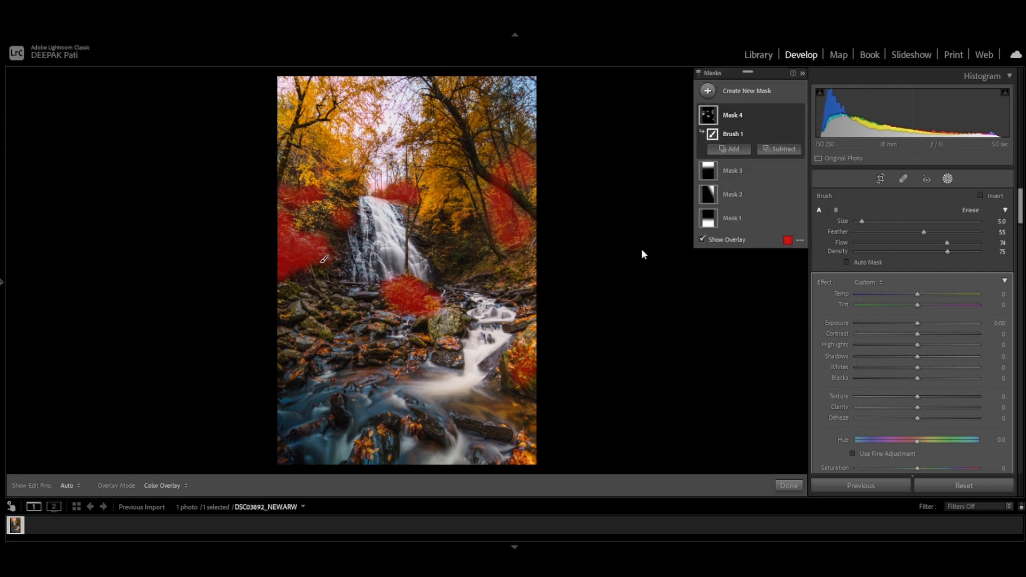
Set the foliage brush mask's shadows to 15, exposure to 0.18, temperature to 10 and saturation to 8
{"action": "left_click_drag", "start_coordinate": [919, 357], "coordinate": [924, 357]}
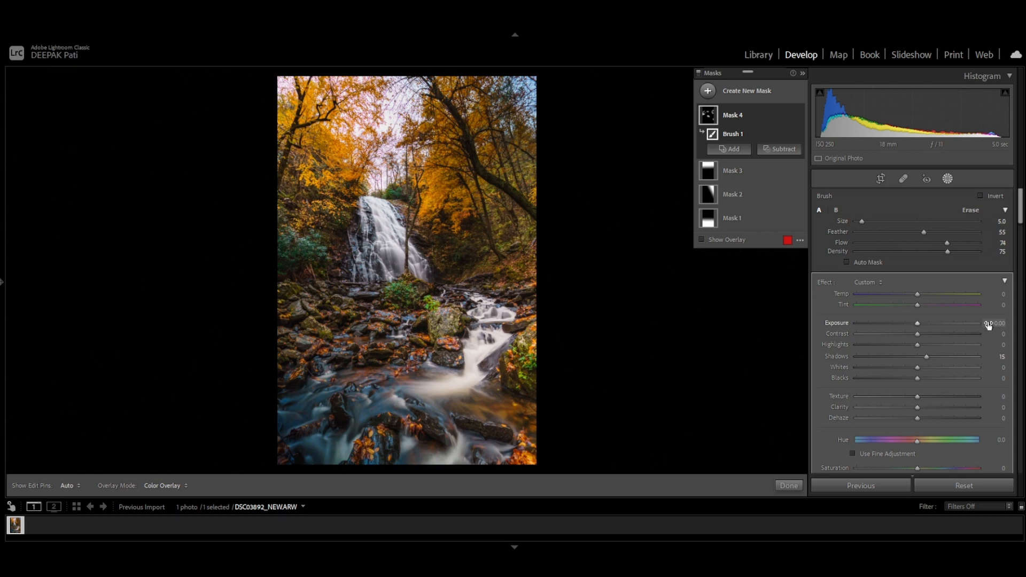
{"action": "left_click_drag", "start_coordinate": [918, 323], "coordinate": [922, 294]}
{"action": "left_click_drag", "start_coordinate": [917, 468], "coordinate": [919, 467]}
{"action": "left_click_drag", "start_coordinate": [924, 323], "coordinate": [918, 323]}
Compare the photo with and without the foliage brush mask, leave the mask enabled and finish masking
{"action": "left_click", "coordinate": [798, 116]}
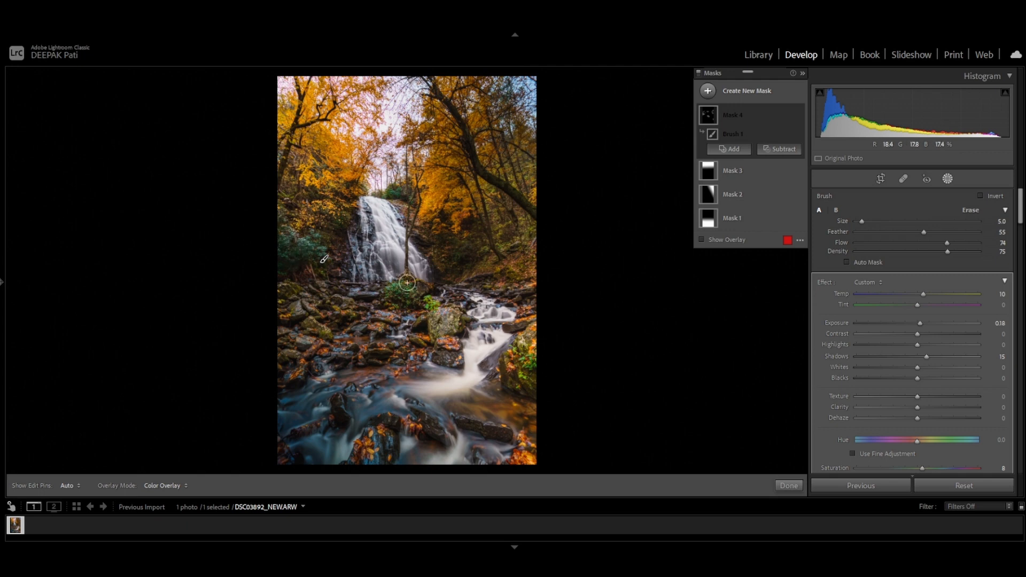
{"action": "mouse_move", "coordinate": [708, 216]}
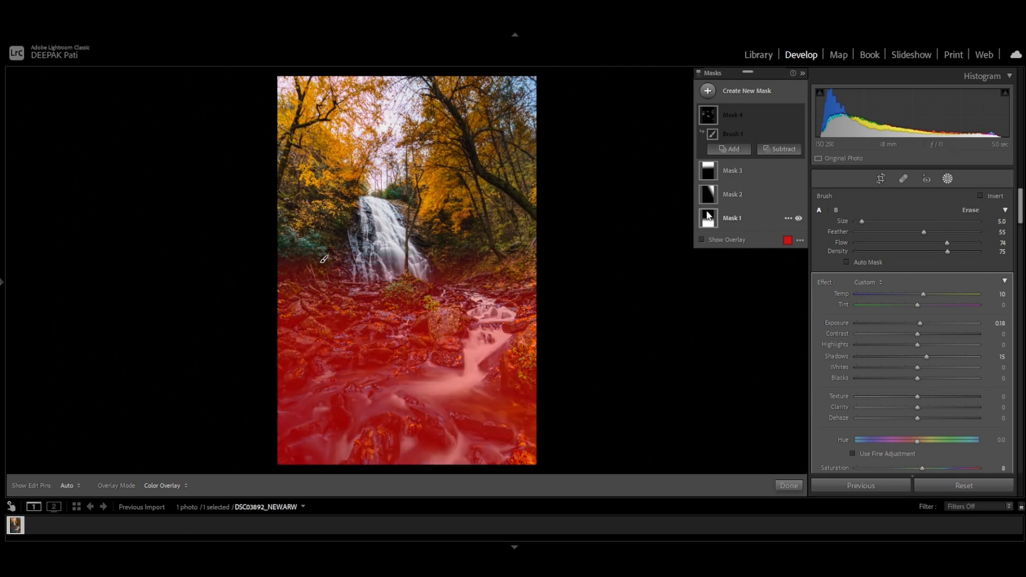
{"action": "left_click", "coordinate": [799, 115]}
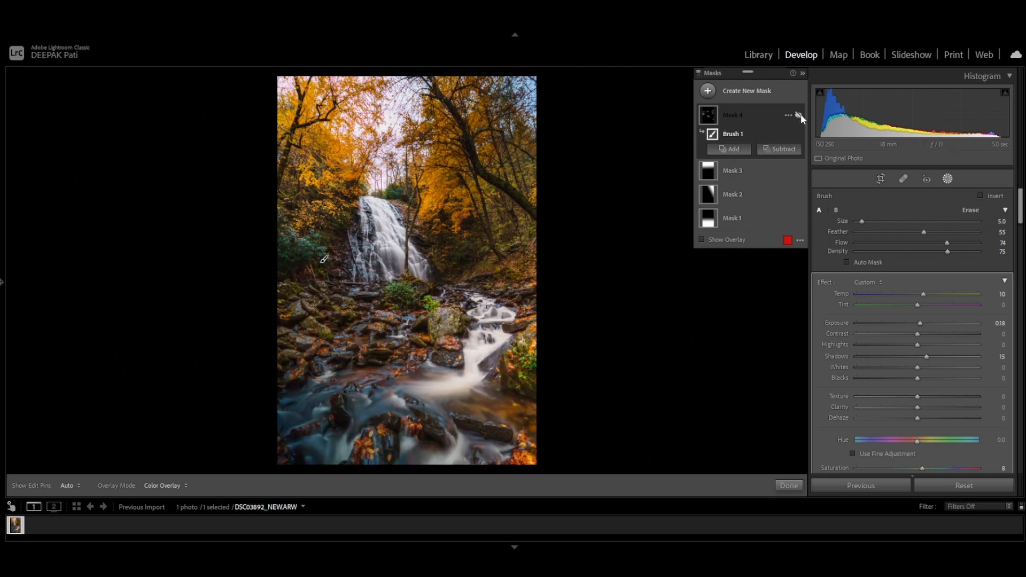
{"action": "left_click", "coordinate": [799, 115]}
{"action": "left_click", "coordinate": [799, 115]}
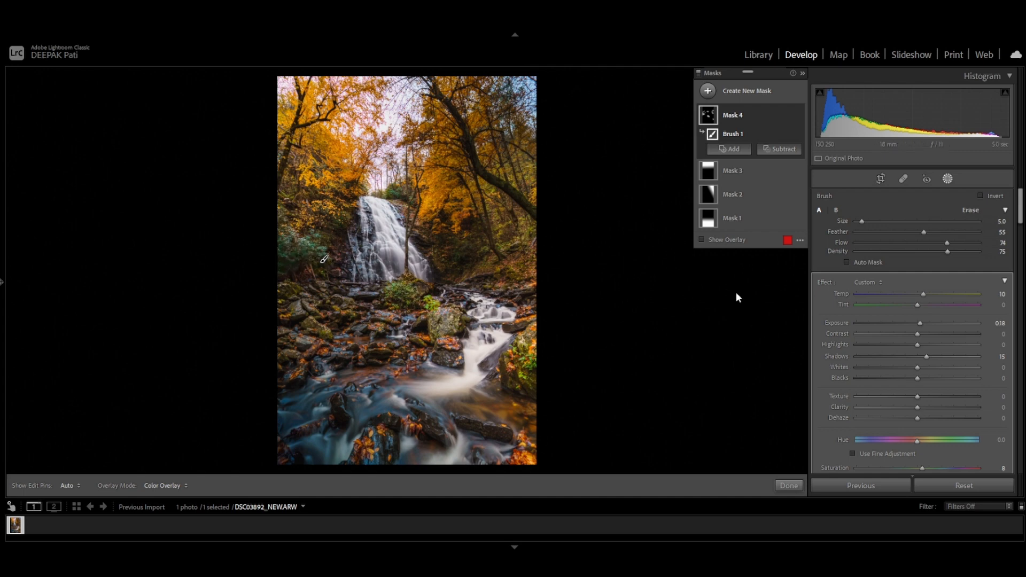
{"action": "left_click", "coordinate": [789, 486]}
Raise the saturation and luminance of the greens slightly in the HSL adjustments
{"action": "scroll", "coordinate": [889, 410], "scroll_direction": "down", "scroll_amount": 10}
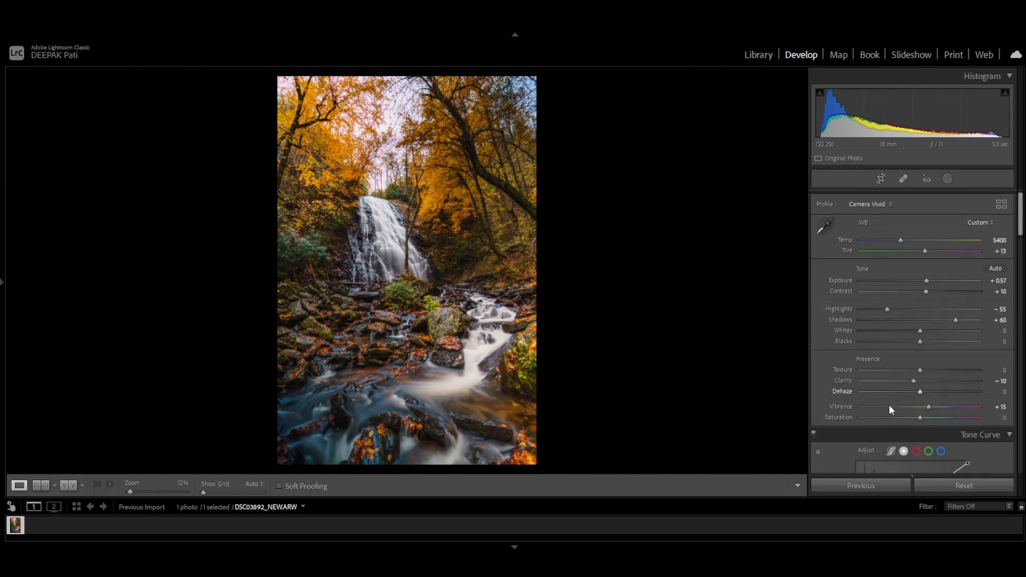
{"action": "scroll", "coordinate": [898, 408], "scroll_direction": "down", "scroll_amount": 10}
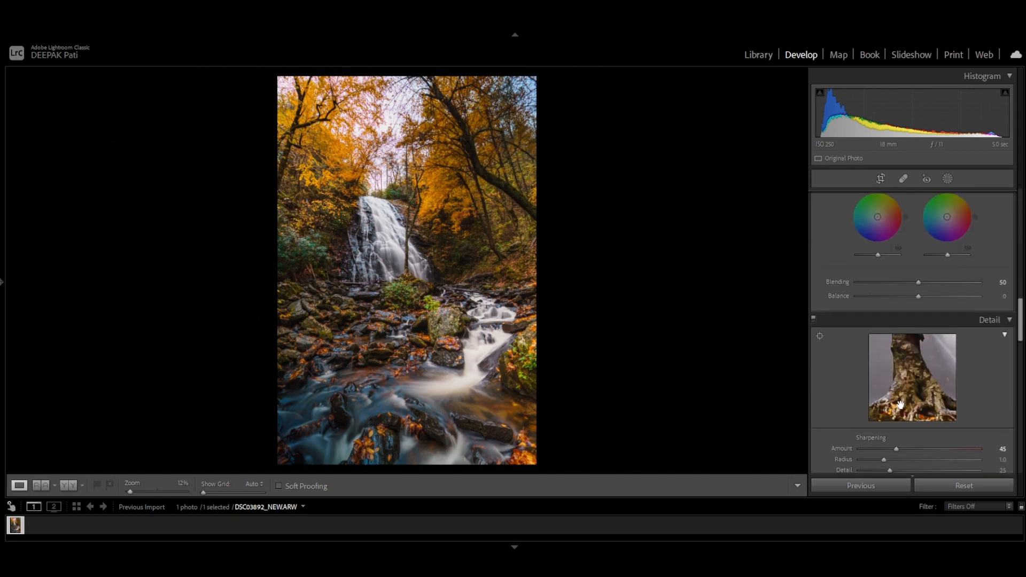
{"action": "scroll", "coordinate": [923, 400], "scroll_direction": "up", "scroll_amount": 10}
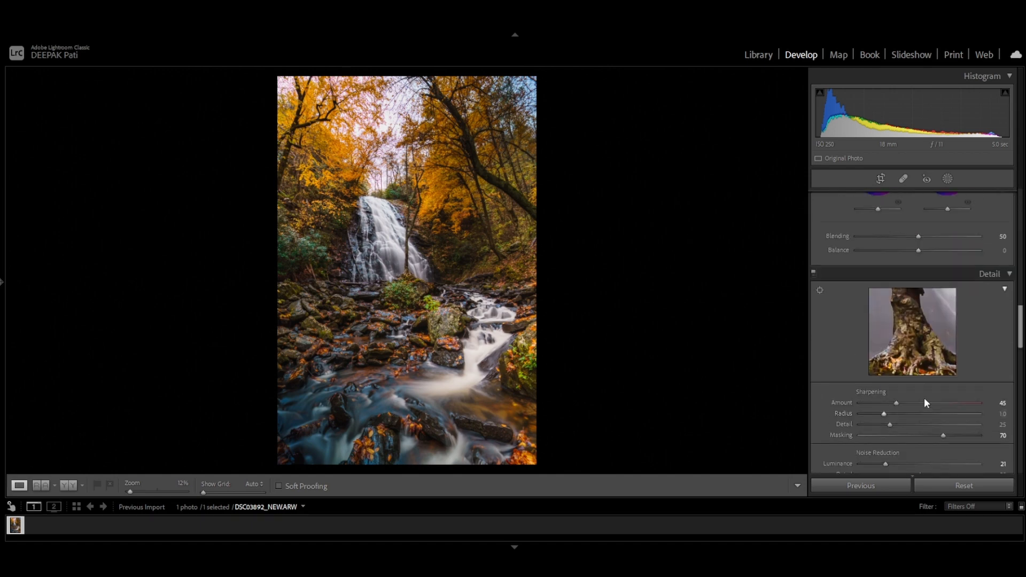
{"action": "left_click", "coordinate": [882, 319]}
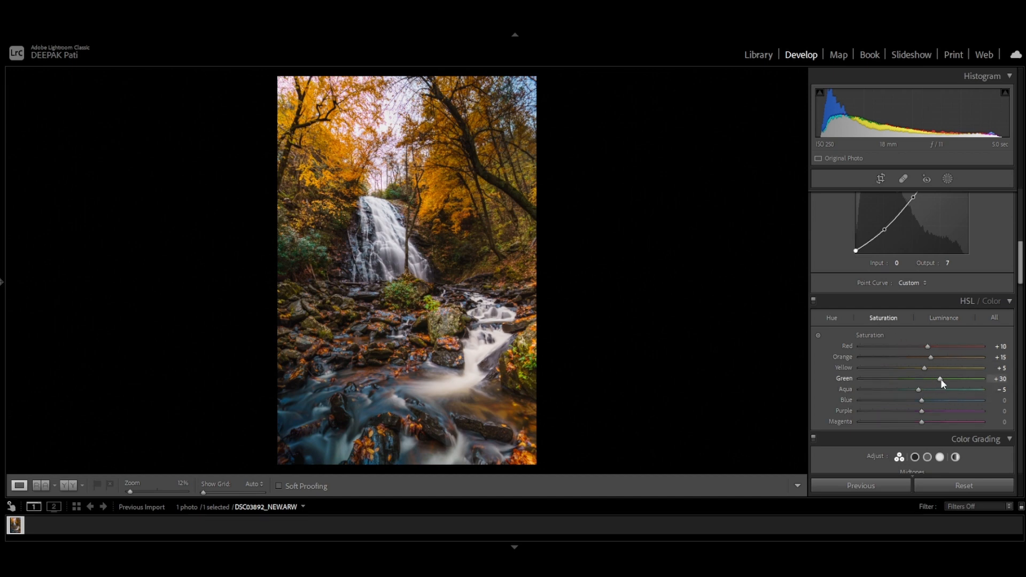
{"action": "left_click_drag", "start_coordinate": [941, 378], "coordinate": [946, 380]}
{"action": "left_click", "coordinate": [943, 317]}
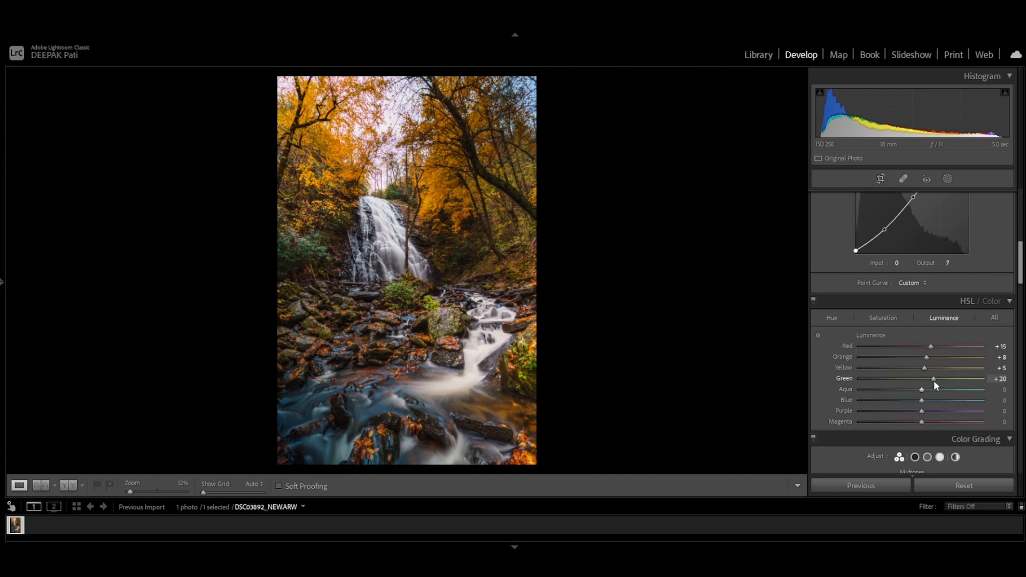
{"action": "left_click_drag", "start_coordinate": [936, 378], "coordinate": [940, 378]}
Paint another brush mask over the waterfall, the cascades and the flowing stream in the foreground
{"action": "scroll", "coordinate": [950, 183], "scroll_direction": "up", "scroll_amount": 5}
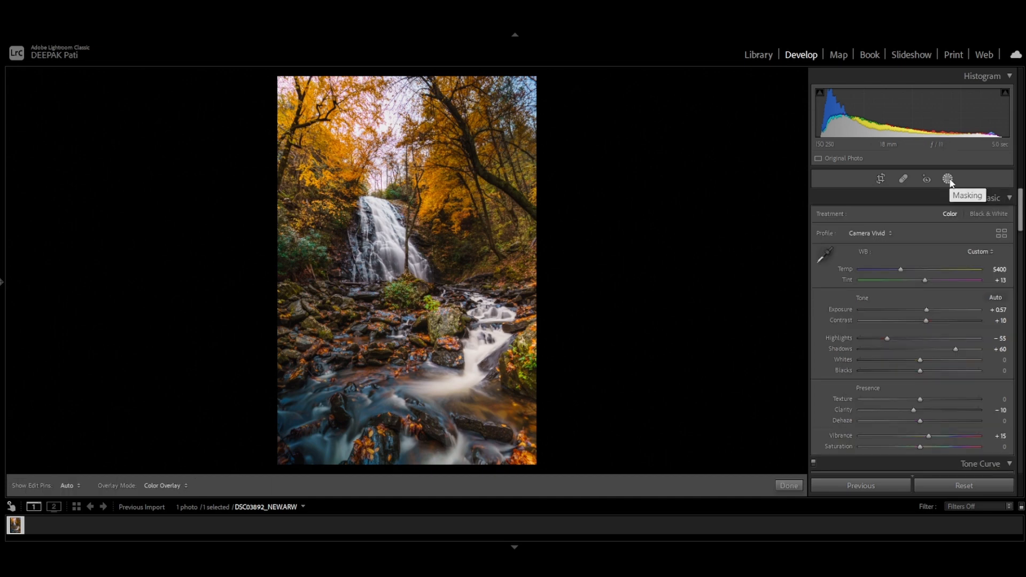
{"action": "left_click", "coordinate": [948, 180]}
{"action": "left_click", "coordinate": [707, 92]}
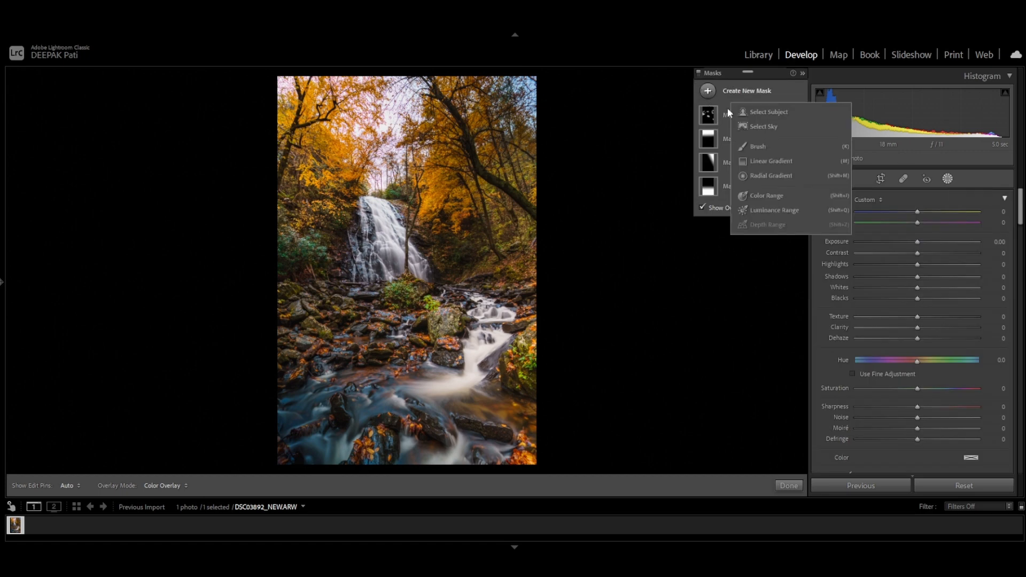
{"action": "left_click", "coordinate": [760, 149]}
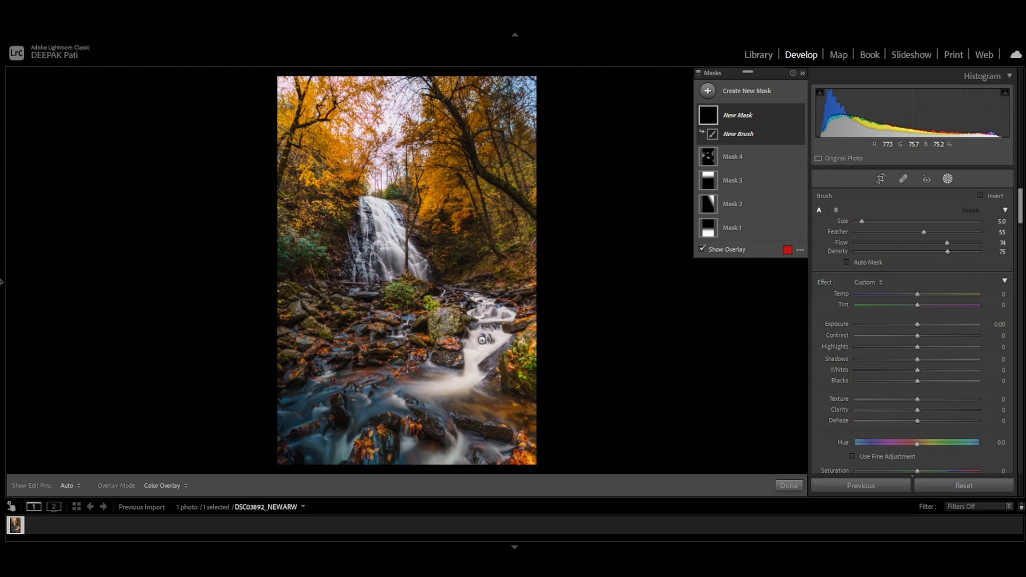
{"action": "key", "text": "h"}
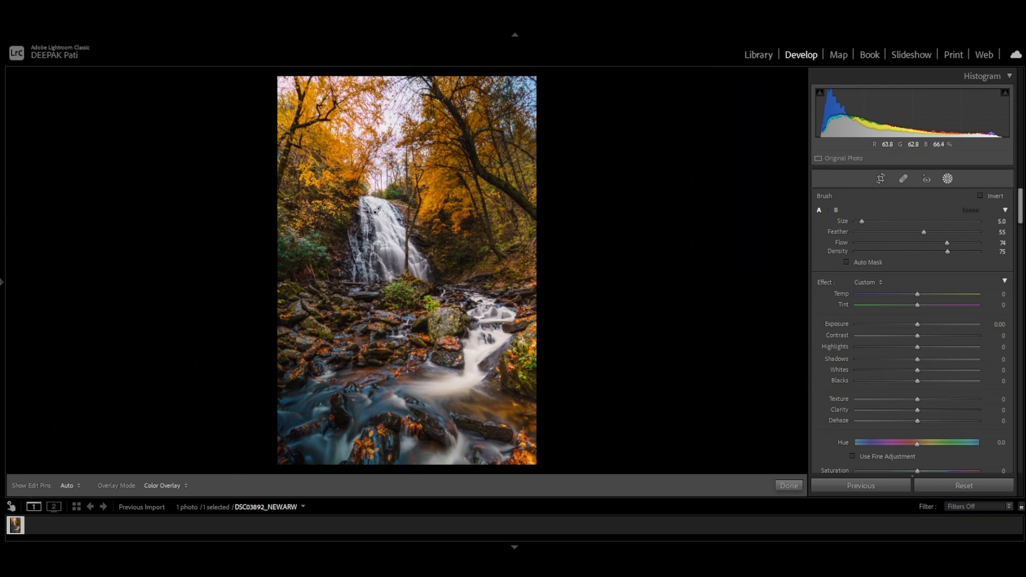
{"action": "mouse_move", "coordinate": [376, 209]}
{"action": "left_mouse_down"}
{"action": "mouse_move", "coordinate": [366, 203]}
{"action": "mouse_move", "coordinate": [366, 278]}
{"action": "mouse_move", "coordinate": [379, 250]}
{"action": "mouse_move", "coordinate": [370, 212]}
{"action": "mouse_move", "coordinate": [387, 212]}
{"action": "mouse_move", "coordinate": [392, 265]}
{"action": "mouse_move", "coordinate": [377, 235]}
{"action": "mouse_move", "coordinate": [368, 248]}
{"action": "mouse_move", "coordinate": [366, 211]}
{"action": "mouse_move", "coordinate": [357, 280]}
{"action": "mouse_move", "coordinate": [390, 253]}
{"action": "mouse_move", "coordinate": [393, 222]}
{"action": "mouse_move", "coordinate": [382, 202]}
{"action": "mouse_move", "coordinate": [401, 270]}
{"action": "mouse_move", "coordinate": [484, 307]}
{"action": "mouse_move", "coordinate": [481, 374]}
{"action": "mouse_move", "coordinate": [507, 310]}
{"action": "left_mouse_up"}
{"action": "mouse_move", "coordinate": [403, 333]}
{"action": "left_mouse_down"}
{"action": "mouse_move", "coordinate": [324, 369]}
{"action": "mouse_move", "coordinate": [309, 390]}
{"action": "mouse_move", "coordinate": [335, 462]}
{"action": "mouse_move", "coordinate": [407, 386]}
{"action": "mouse_move", "coordinate": [501, 416]}
{"action": "mouse_move", "coordinate": [475, 390]}
{"action": "mouse_move", "coordinate": [422, 409]}
{"action": "mouse_move", "coordinate": [403, 460]}
{"action": "mouse_move", "coordinate": [485, 447]}
{"action": "mouse_move", "coordinate": [434, 440]}
{"action": "mouse_move", "coordinate": [369, 392]}
{"action": "left_mouse_up"}
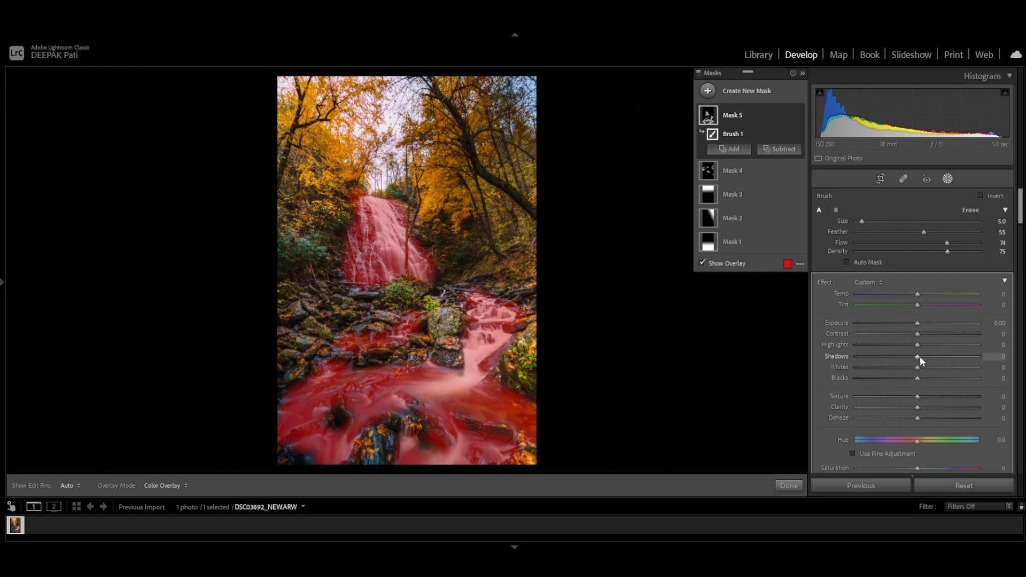
Set the water mask's whites to 15, exposure to 0.20, highlights to 12, temperature to -12, clarity to -16 and sharpness to -7
{"action": "left_click_drag", "start_coordinate": [917, 368], "coordinate": [927, 372]}
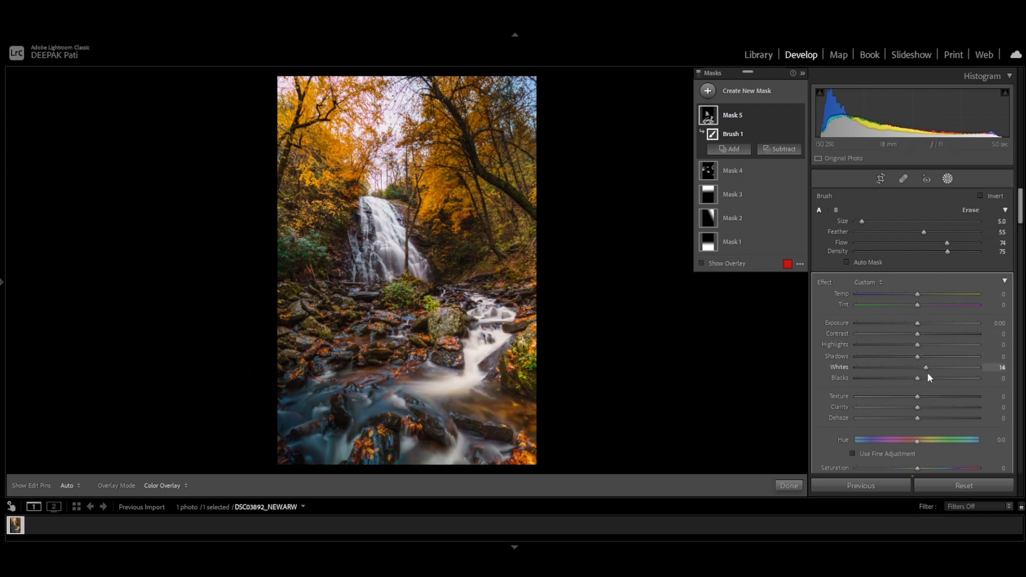
{"action": "left_click_drag", "start_coordinate": [917, 324], "coordinate": [916, 326]}
{"action": "left_click_drag", "start_coordinate": [918, 345], "coordinate": [912, 356]}
{"action": "scroll", "coordinate": [979, 380], "scroll_direction": "down", "scroll_amount": 3}
{"action": "scroll", "coordinate": [963, 334], "scroll_direction": "up", "scroll_amount": 3}
{"action": "left_click_drag", "start_coordinate": [917, 271], "coordinate": [922, 324]}
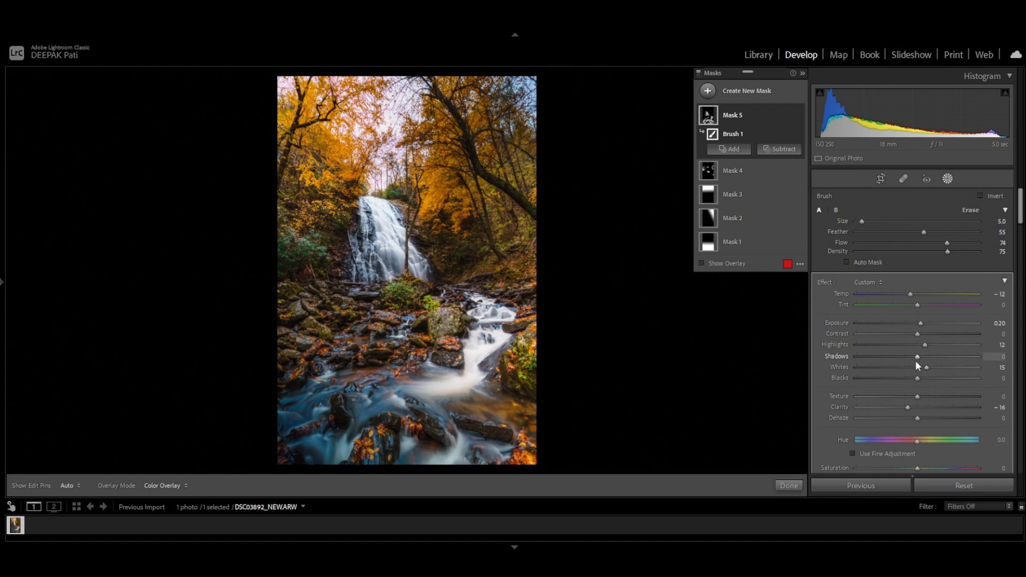
{"action": "scroll", "coordinate": [927, 369], "scroll_direction": "down", "scroll_amount": 5}
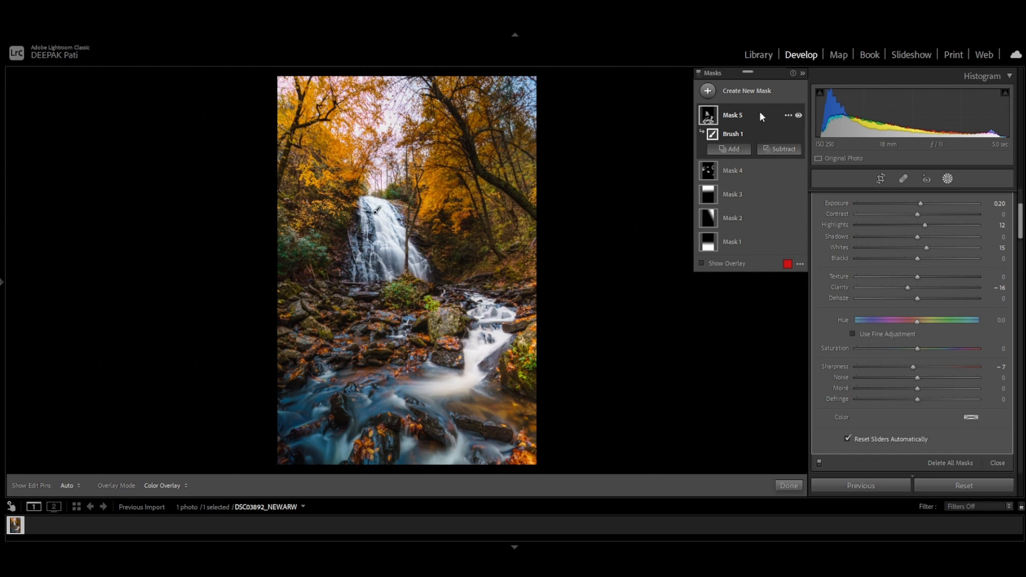
Compare the photo with and without the water brush mask, keep the mask enabled and finish masking
{"action": "left_click", "coordinate": [799, 115]}
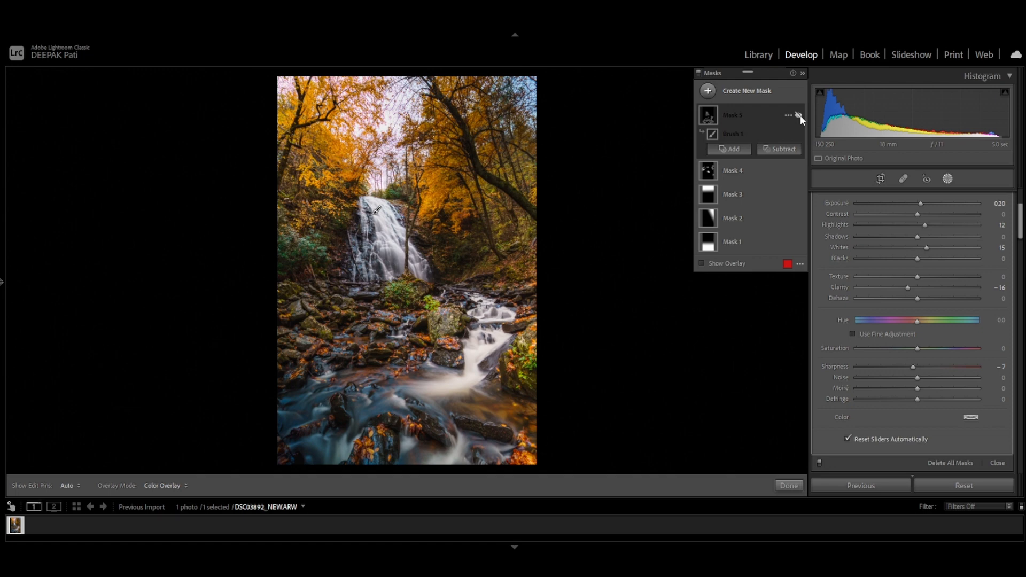
{"action": "left_click", "coordinate": [798, 116]}
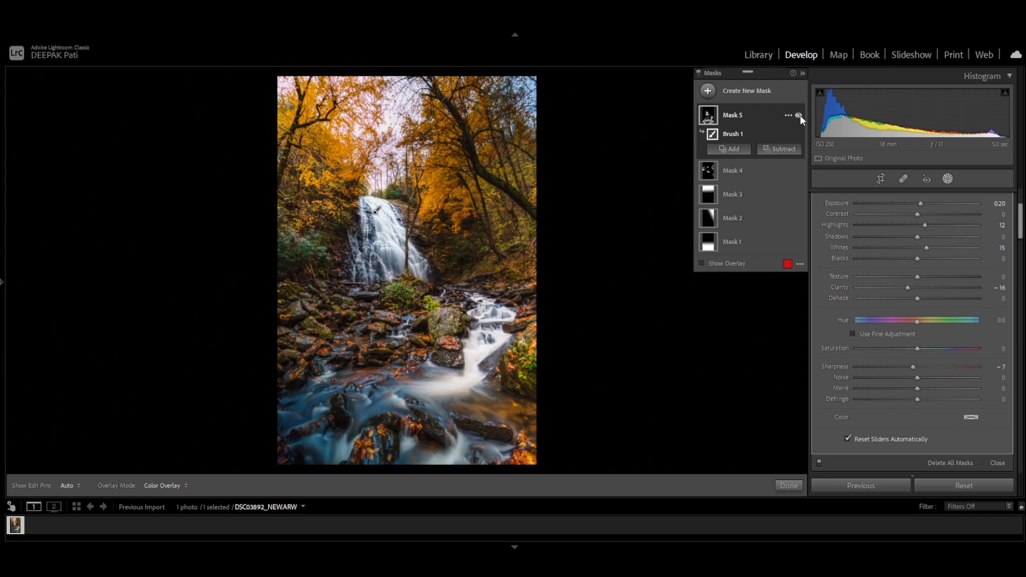
{"action": "left_click", "coordinate": [799, 115]}
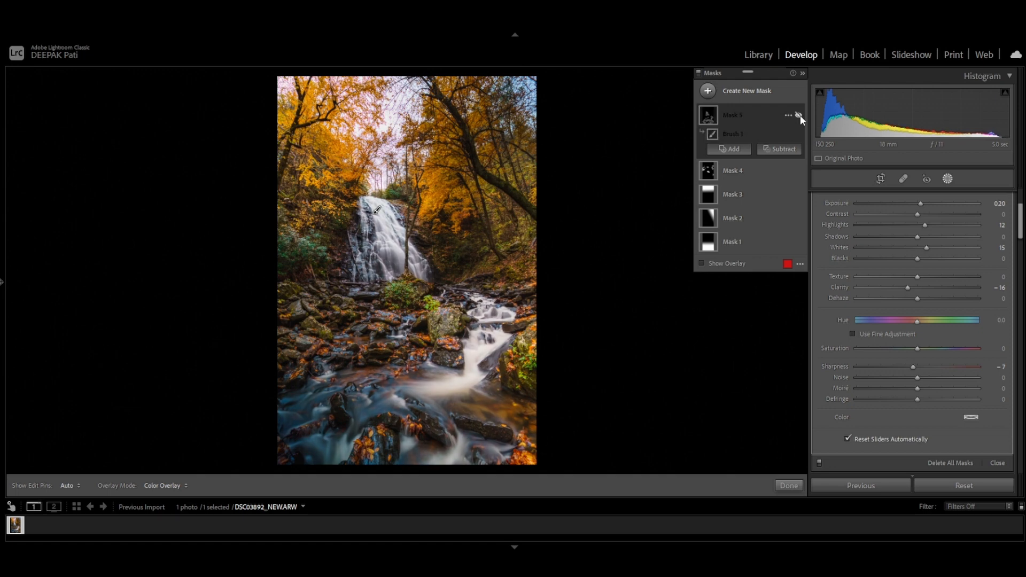
{"action": "left_click", "coordinate": [799, 115]}
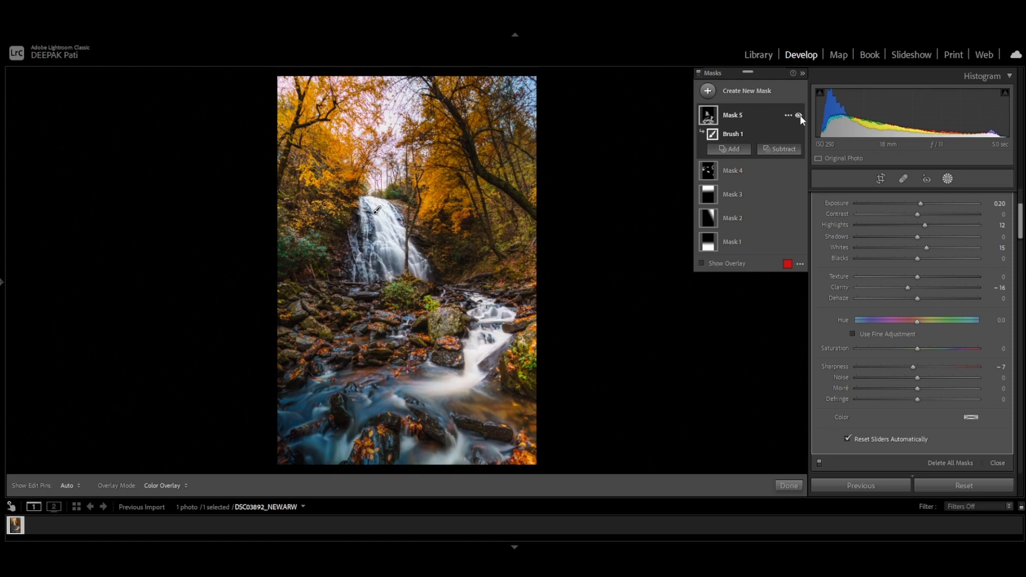
{"action": "left_click", "coordinate": [791, 486]}
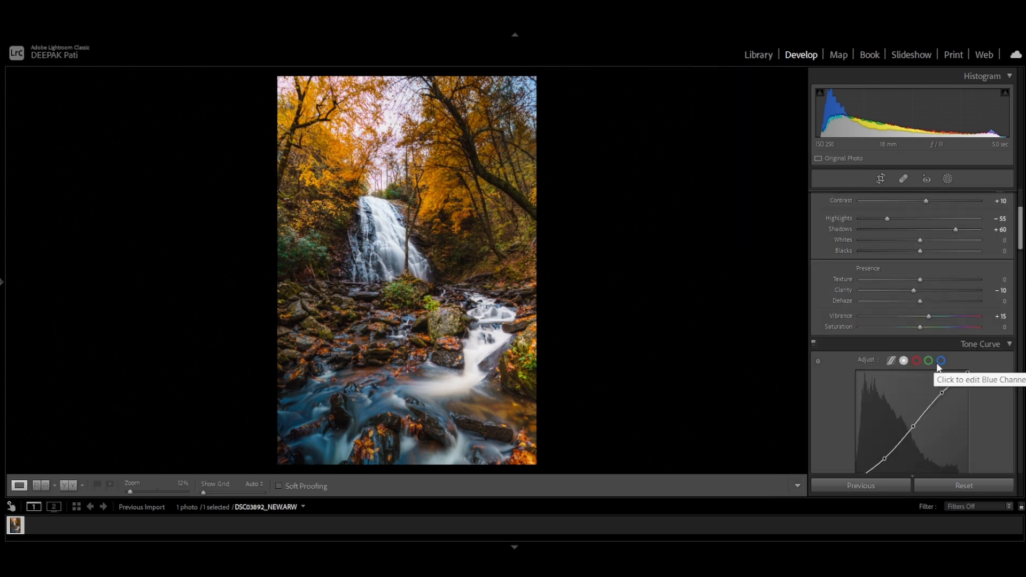
Add a slight dark vignette around the photo's edges and compare the finished edit side by side with the original
{"action": "scroll", "coordinate": [939, 367], "scroll_direction": "down", "scroll_amount": 15}
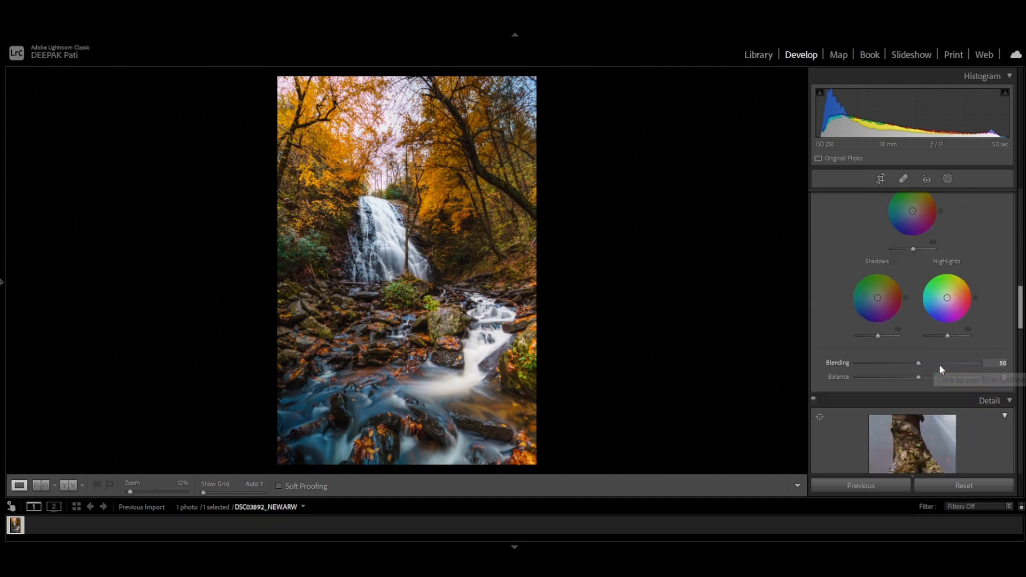
{"action": "scroll", "coordinate": [939, 365], "scroll_direction": "down", "scroll_amount": 10}
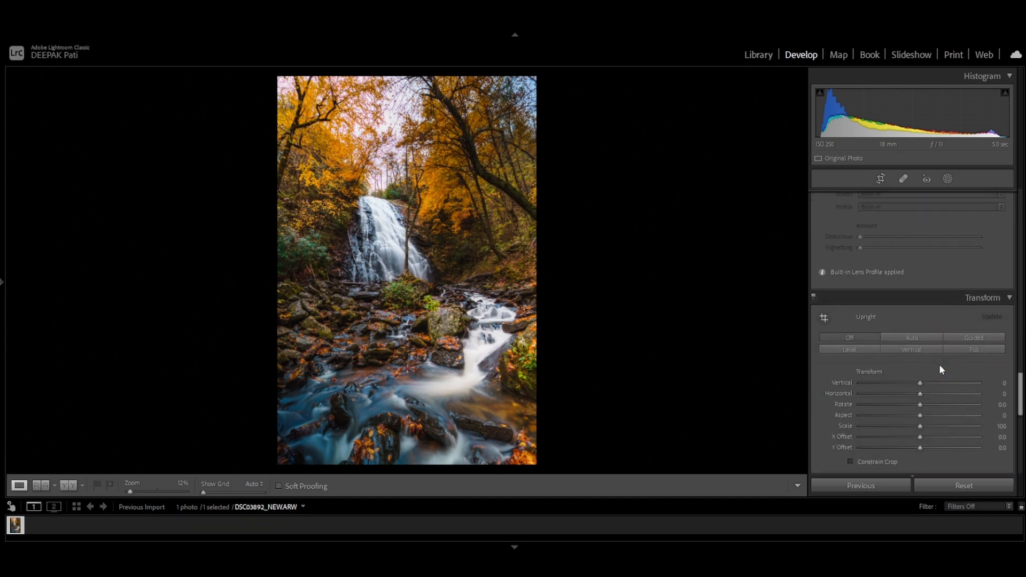
{"action": "scroll", "coordinate": [938, 364], "scroll_direction": "down", "scroll_amount": 1}
{"action": "left_click_drag", "start_coordinate": [919, 258], "coordinate": [912, 274]}
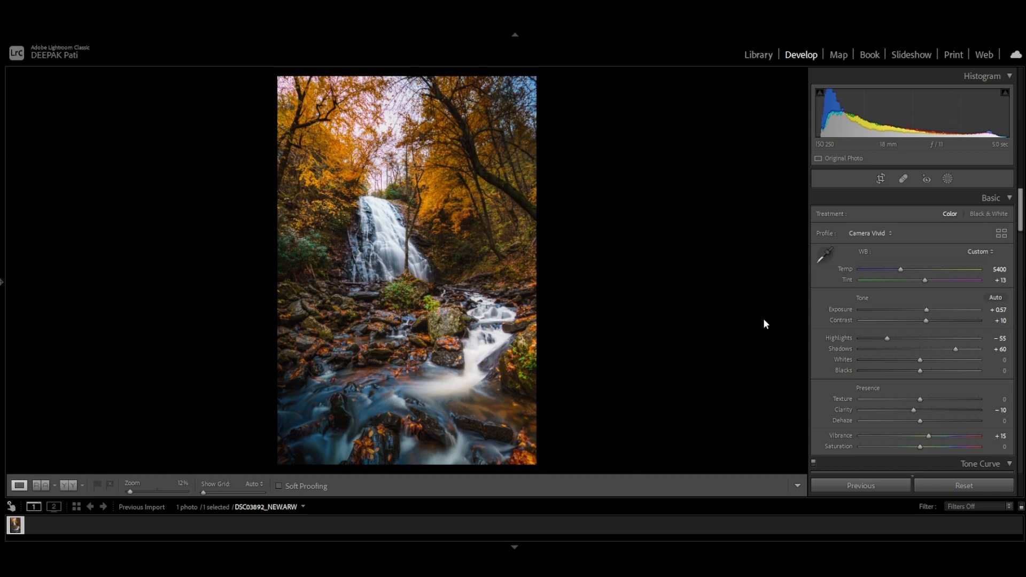
{"action": "key", "text": "y"}
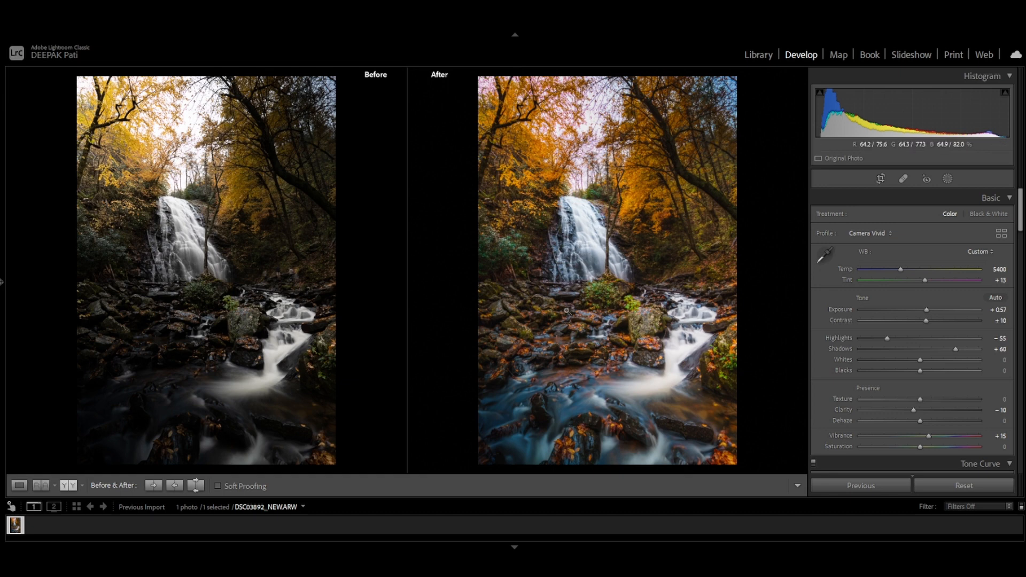
{"action": "key", "text": "y"}
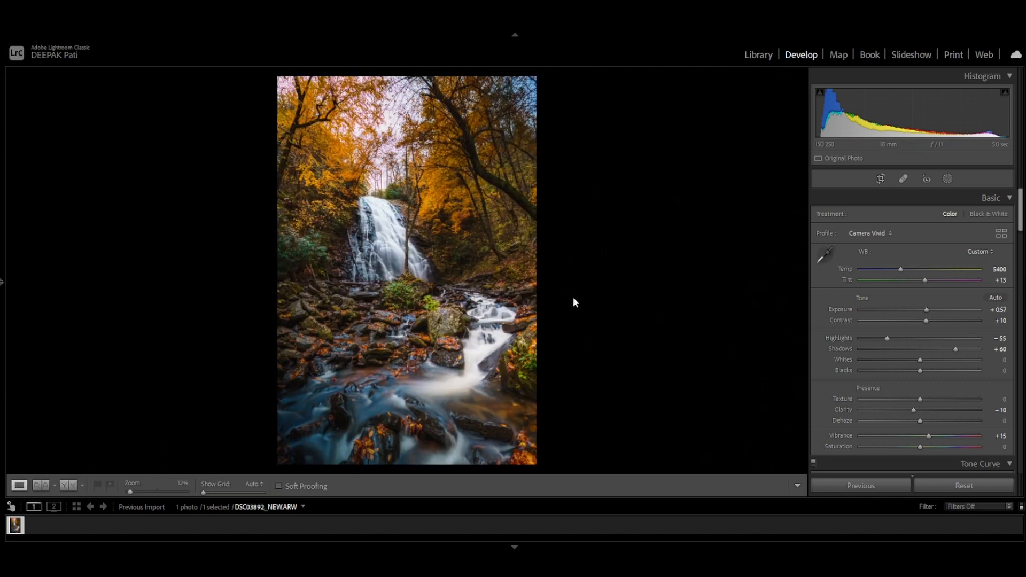